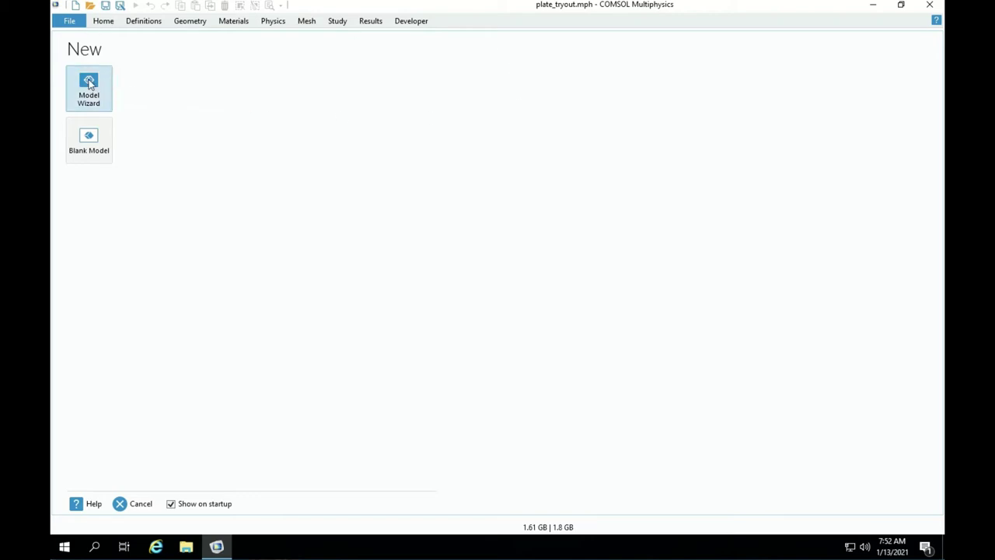
Start a new model in the Model Wizard with a 3D space dimension.
click(90, 83)
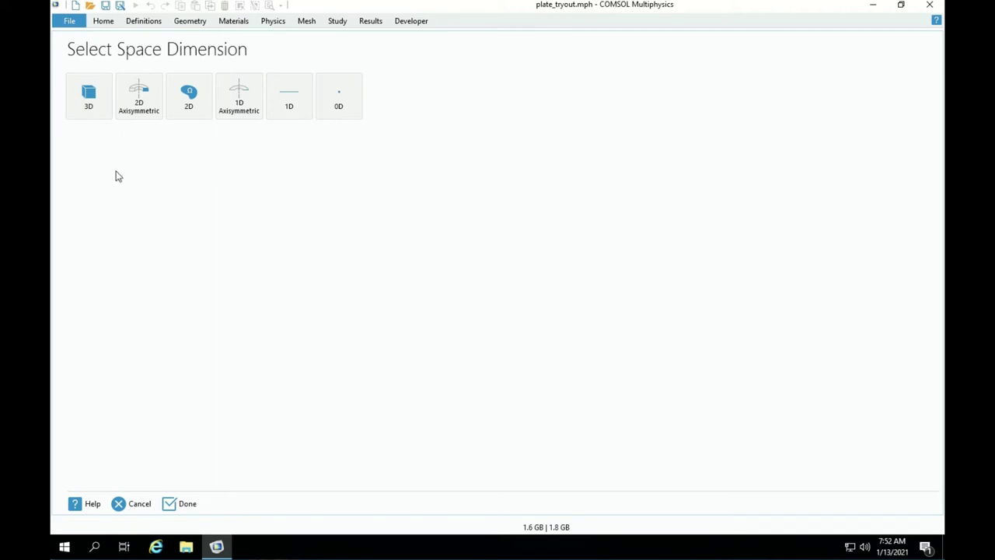
click(87, 103)
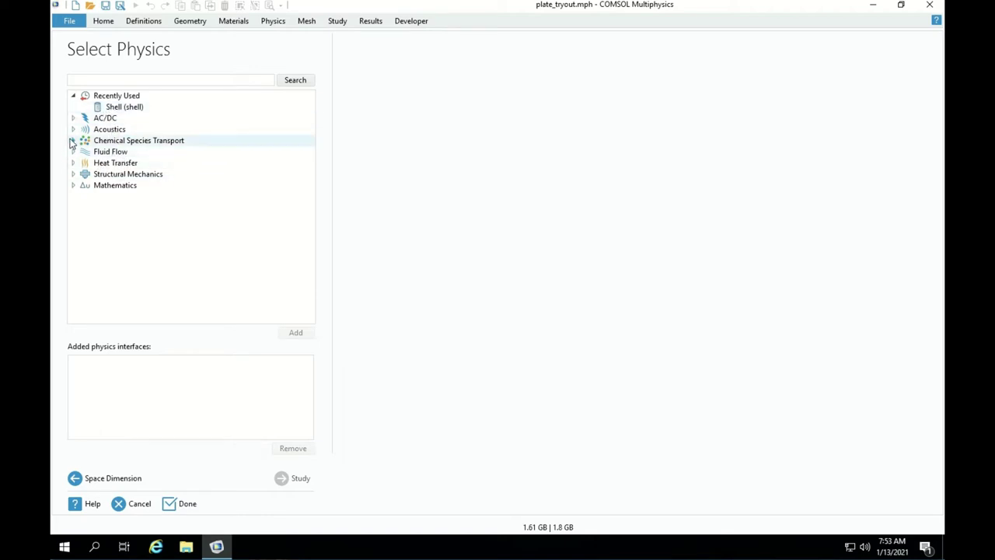
Glance at Structural Mechanics, then choose Shell (shell) from Recently Used to see its description.
click(75, 174)
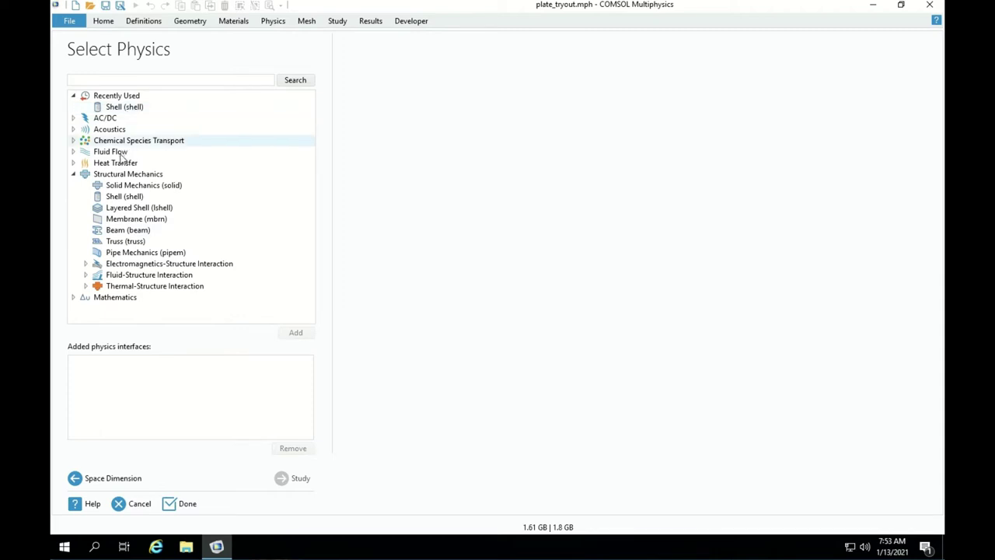
click(75, 173)
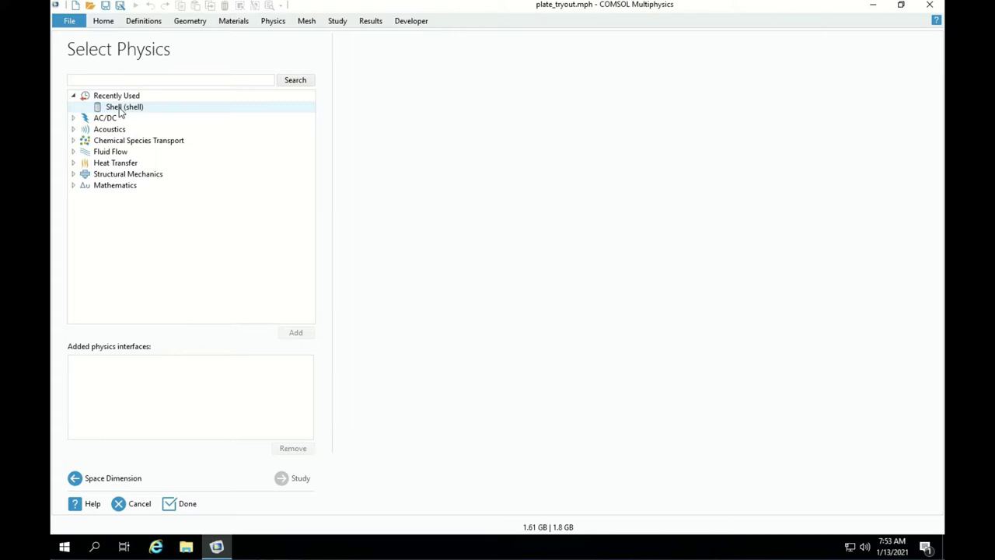
click(120, 109)
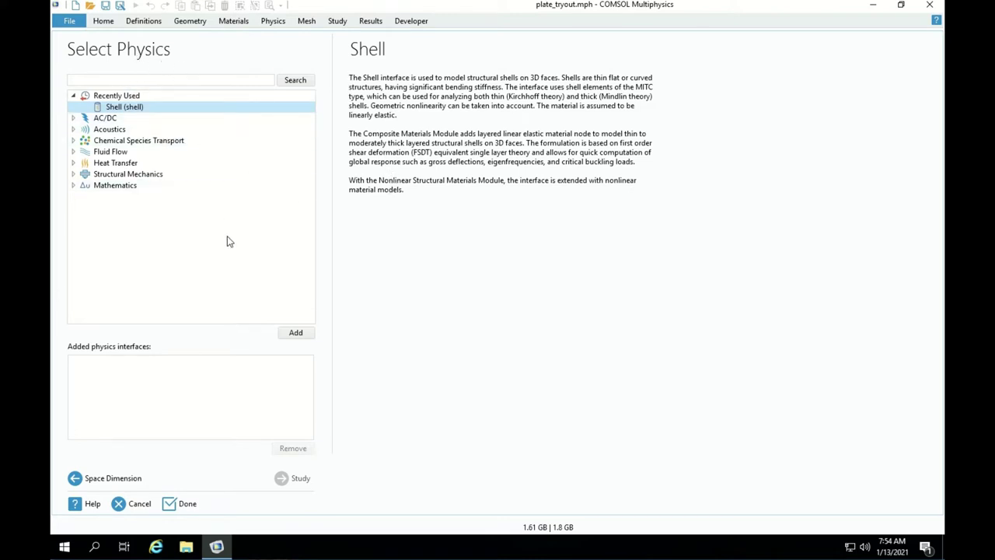
Add Shell (shell) to the model, listing dependent variables u, v, w and ar.
click(306, 334)
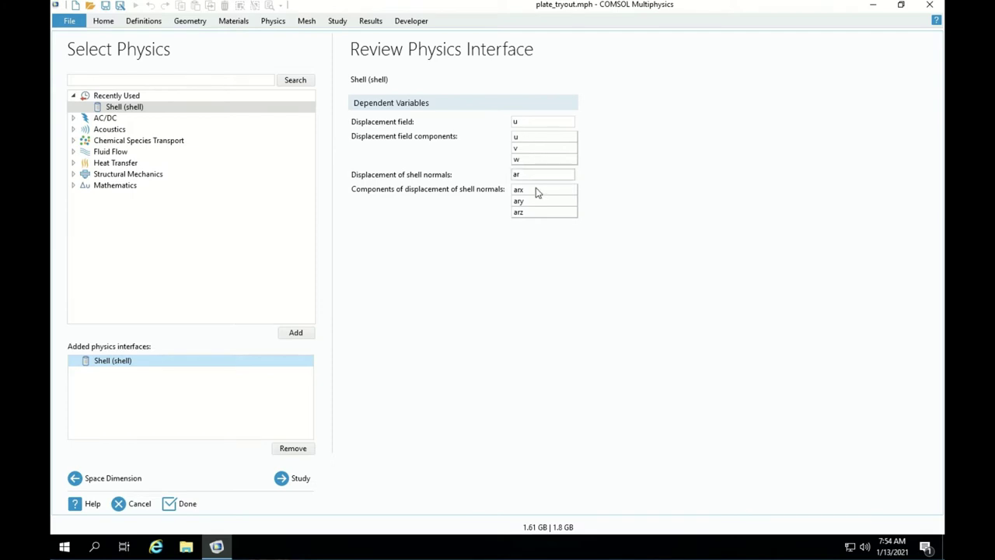
Move to study selection, pick Eigenfrequency and highlight its description text.
click(298, 478)
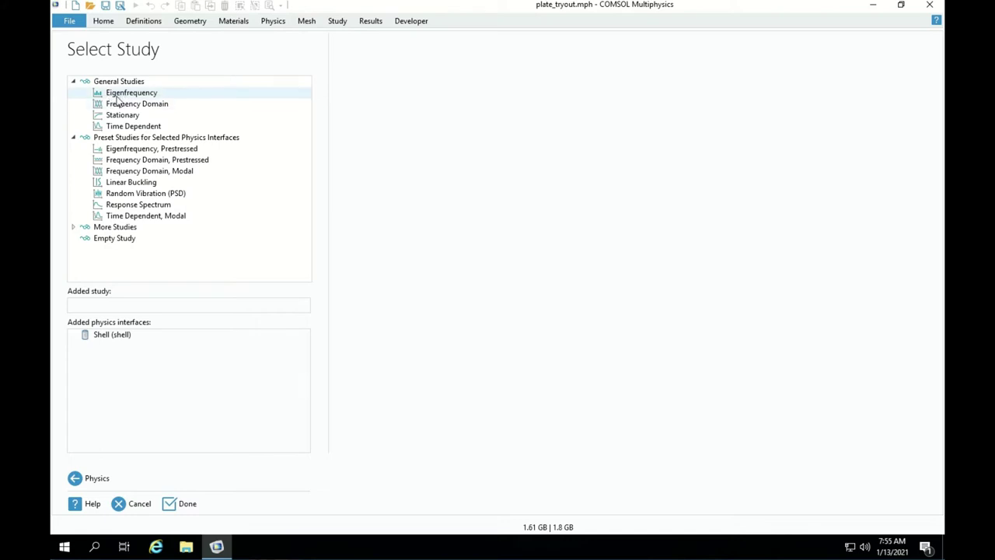
click(140, 94)
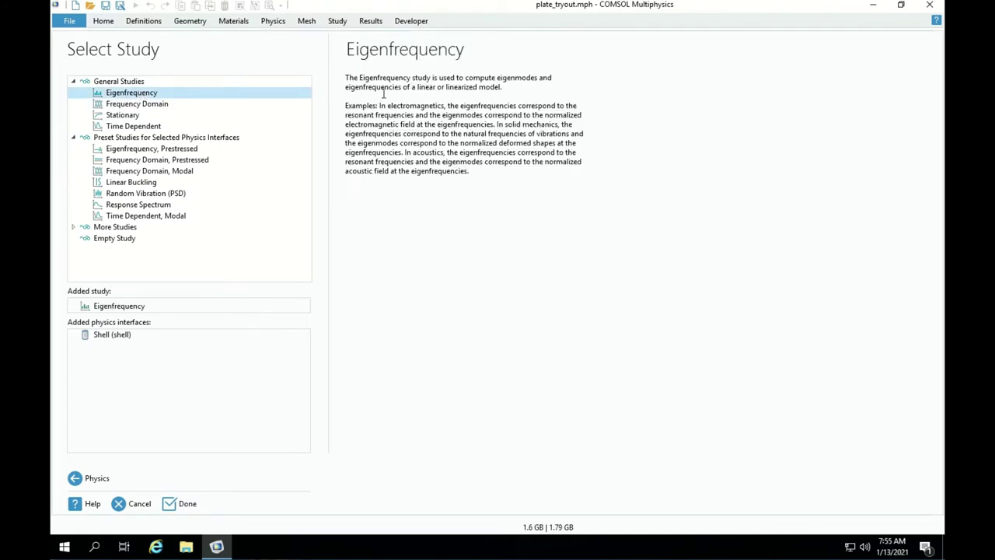
click(453, 79)
drag(460, 80, 425, 87)
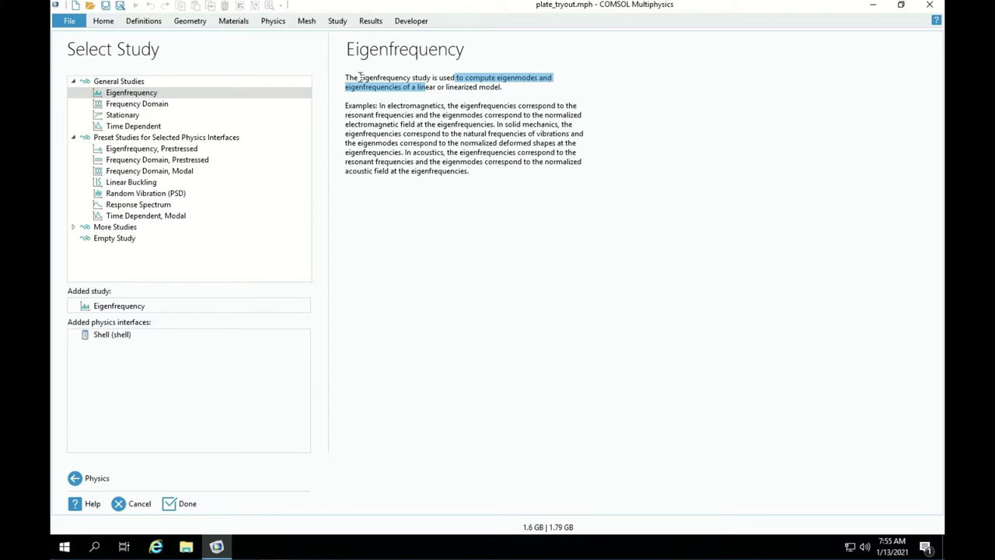
Compare the Frequency Domain, Stationary and Time Dependent studies, then return to Eigenfrequency.
click(122, 106)
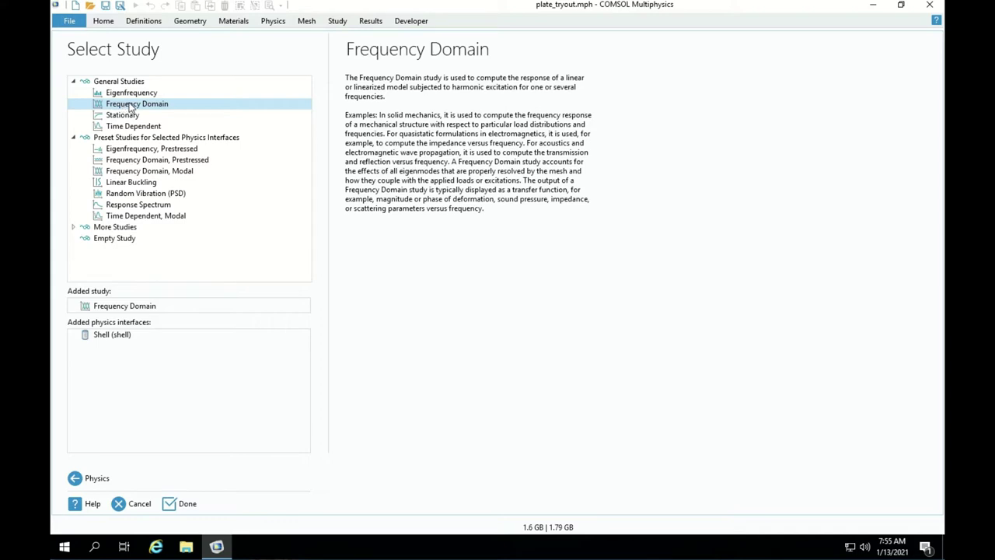
click(129, 117)
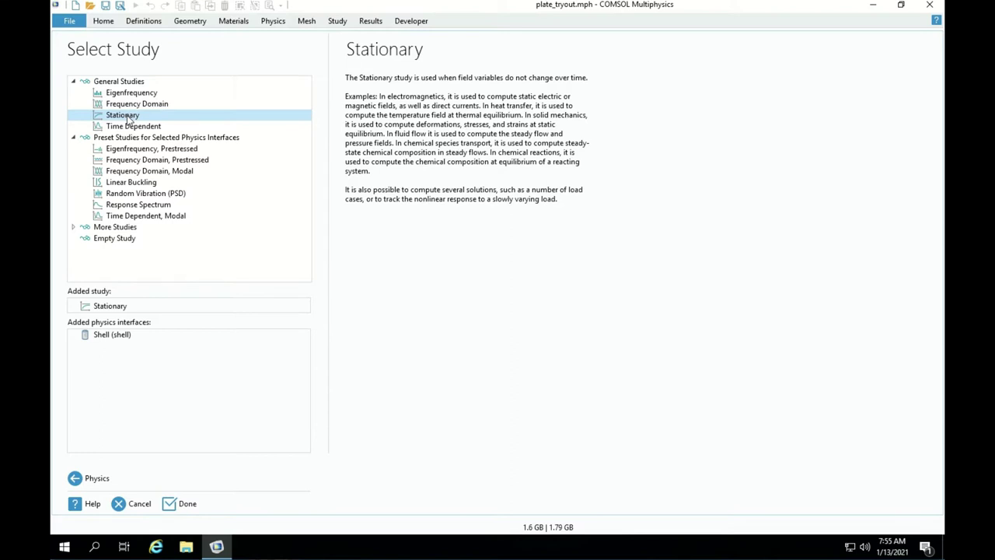
click(123, 127)
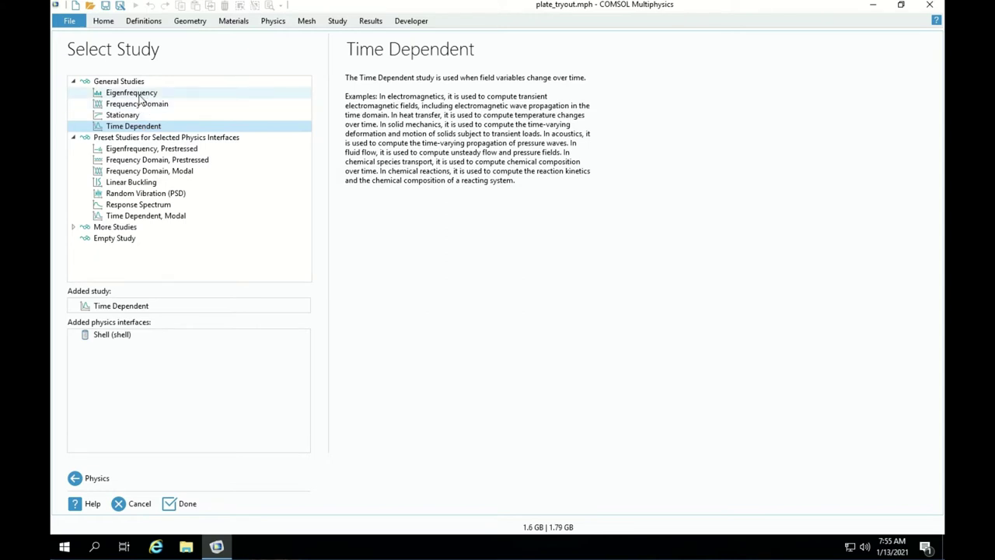
click(113, 95)
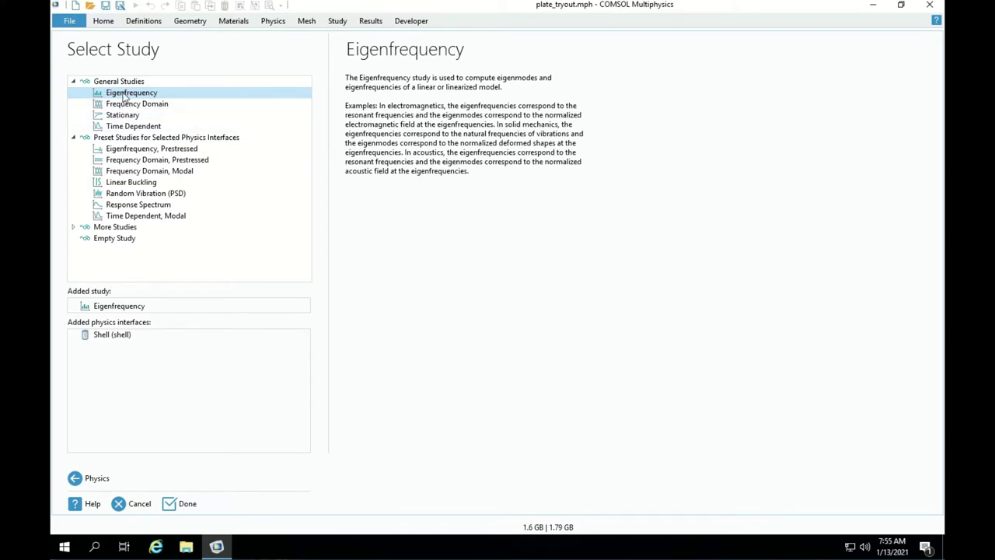
Finish the wizard with Eigenfrequency, then set Geometry 1 length unit to cm, keeping Degrees.
double_click(124, 93)
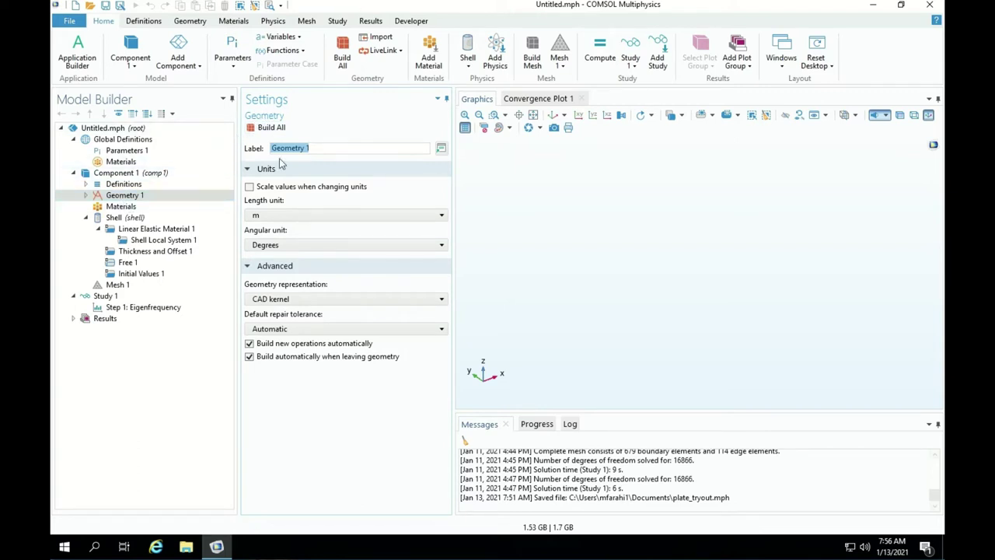
click(274, 215)
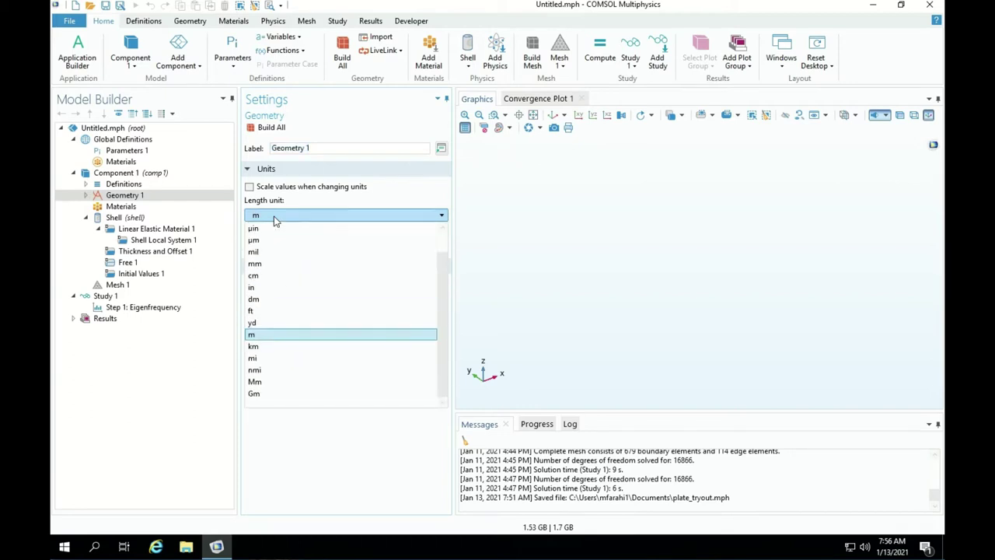
click(271, 278)
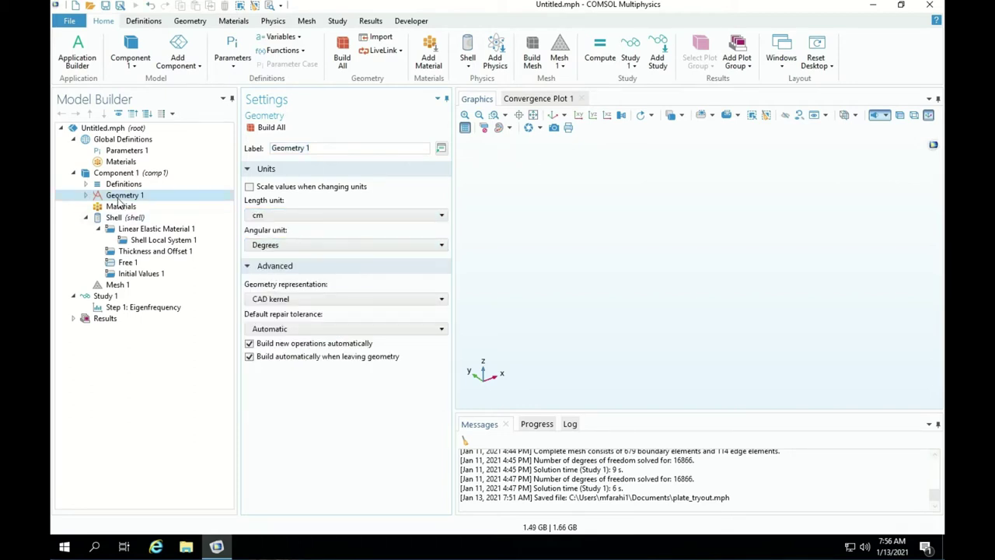
click(160, 197)
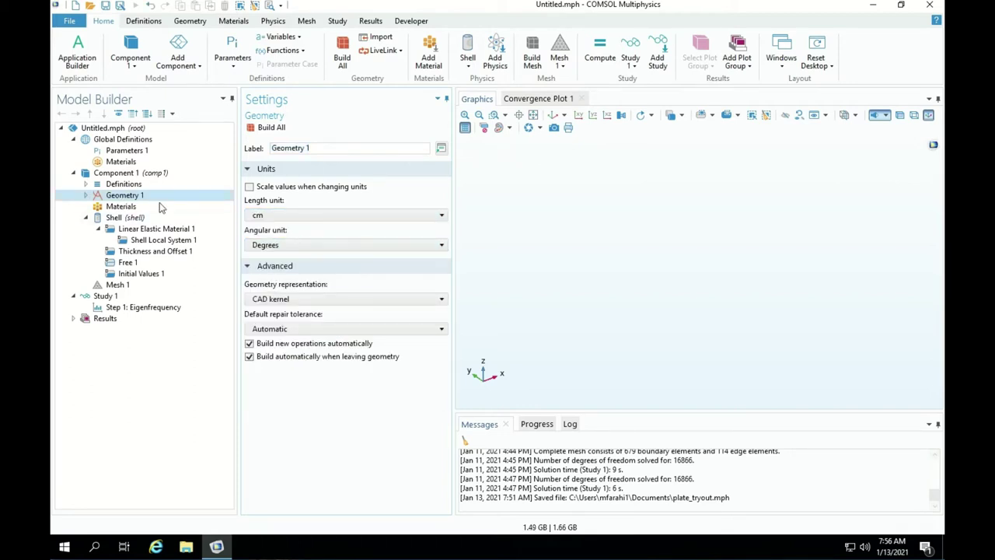
click(276, 246)
click(325, 419)
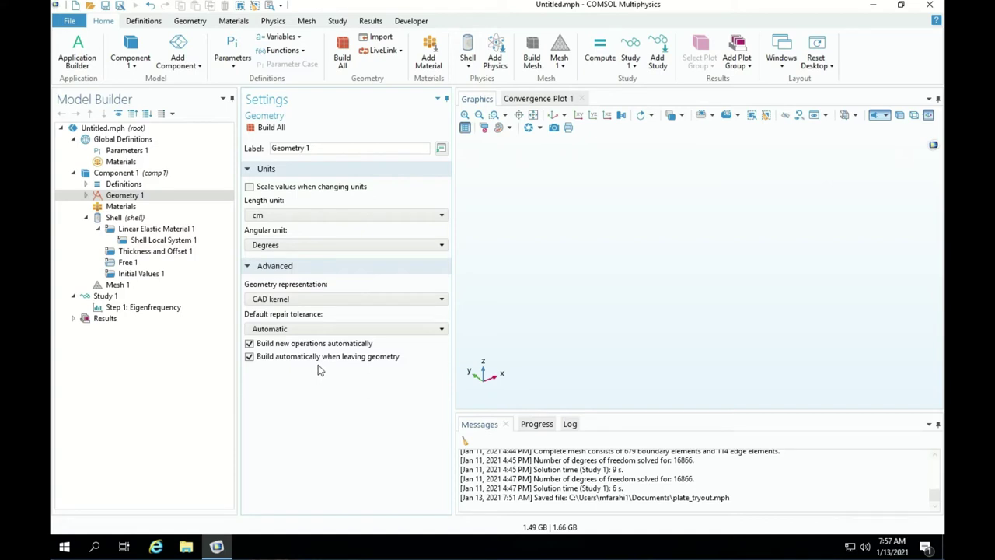
Add Work Plane 1 on the xy-plane at z = 0 and open its Plane Geometry.
click(187, 21)
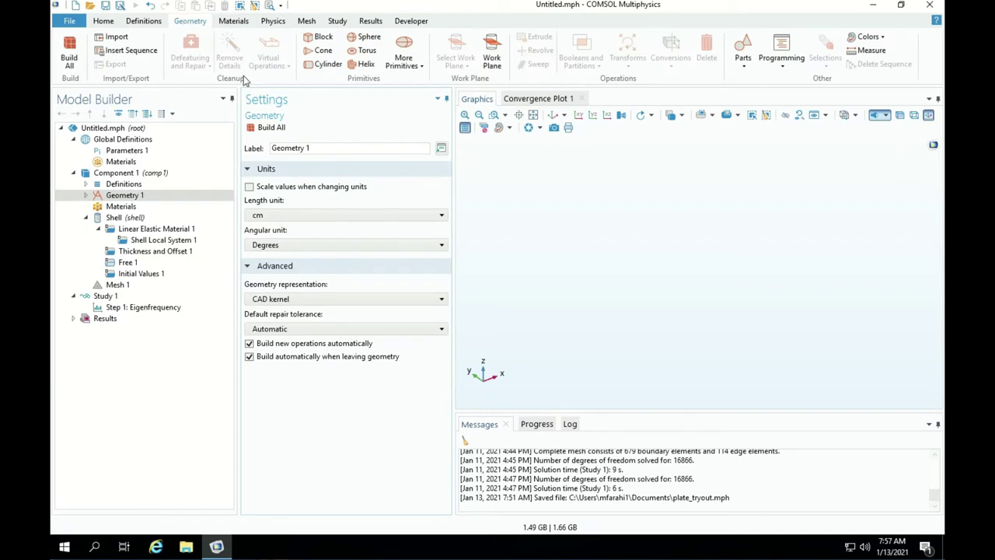
click(490, 48)
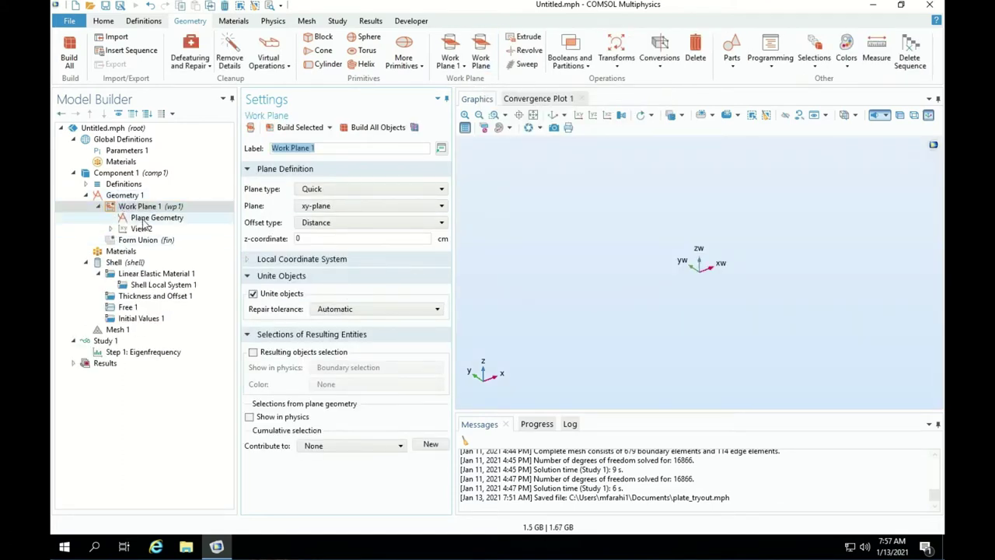
click(315, 208)
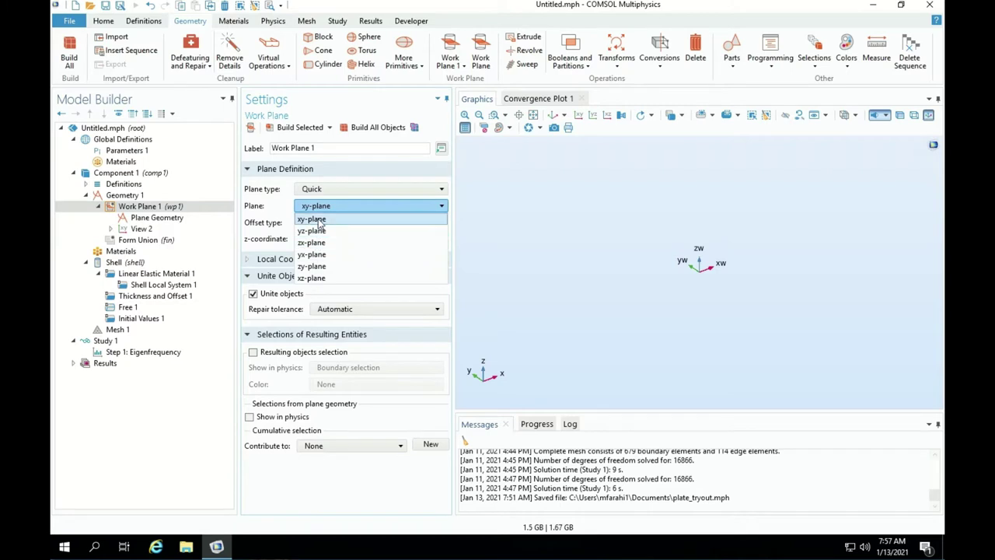
click(614, 289)
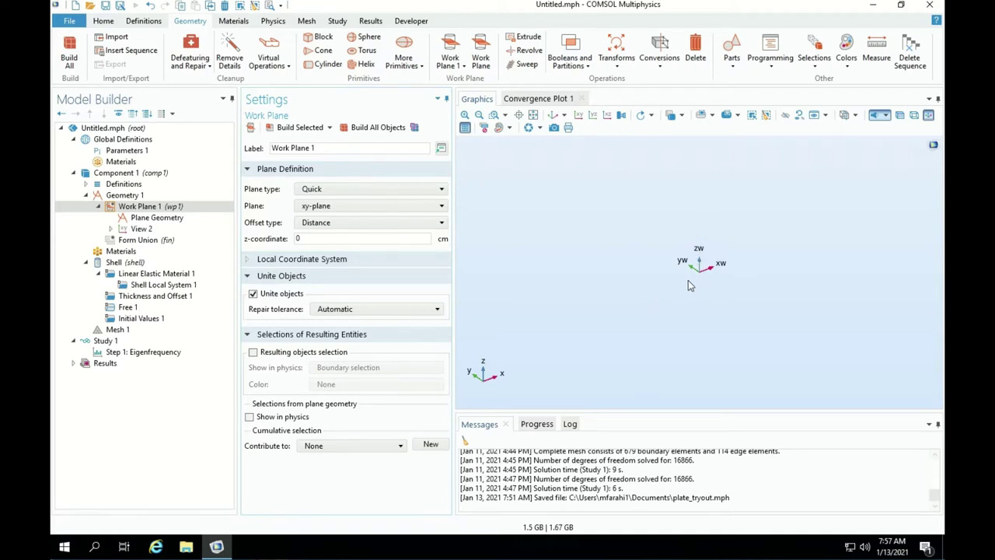
double_click(307, 238)
click(311, 238)
click(319, 241)
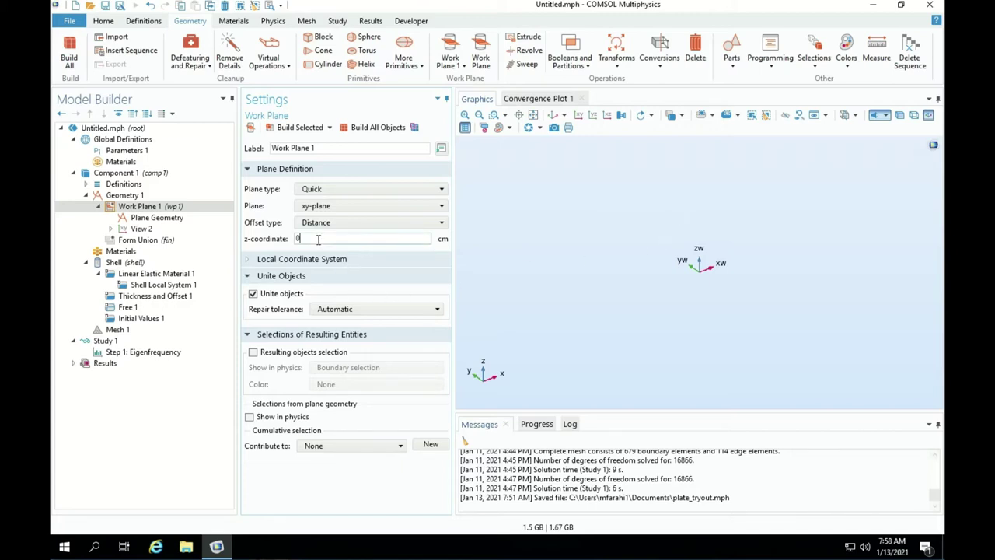
click(161, 220)
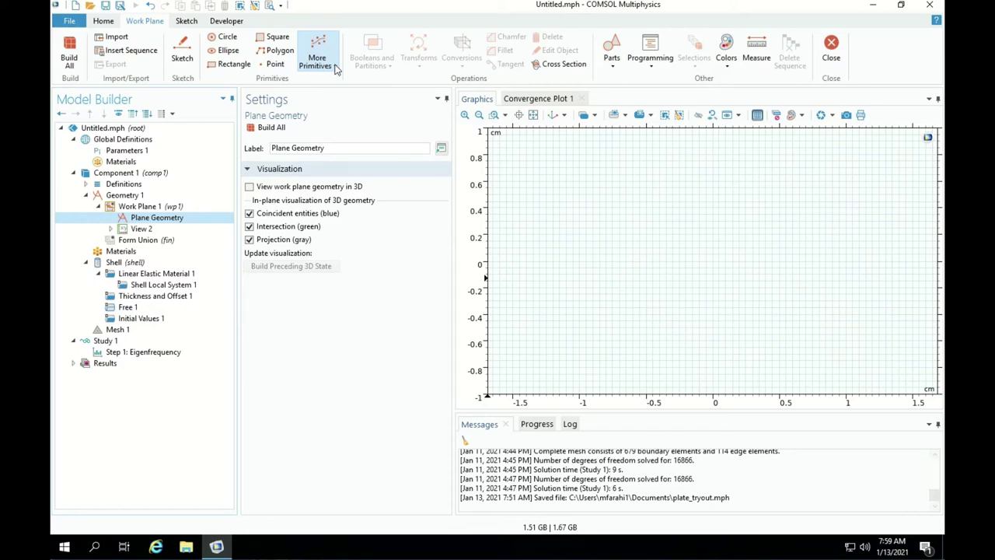
Add Circular Arc 1 centred at 0,0 with radius 0.5 cm, from 0° to 90°.
click(336, 68)
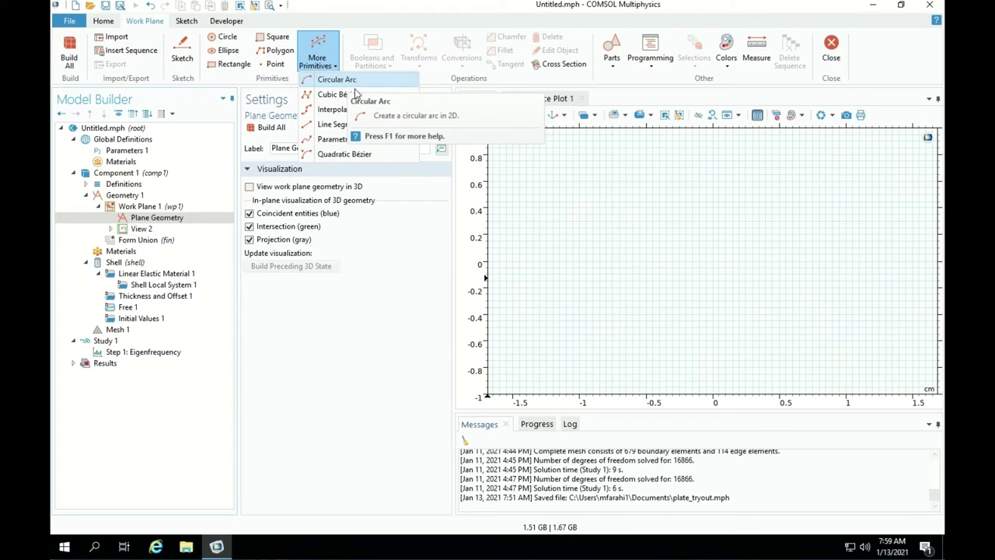
click(335, 79)
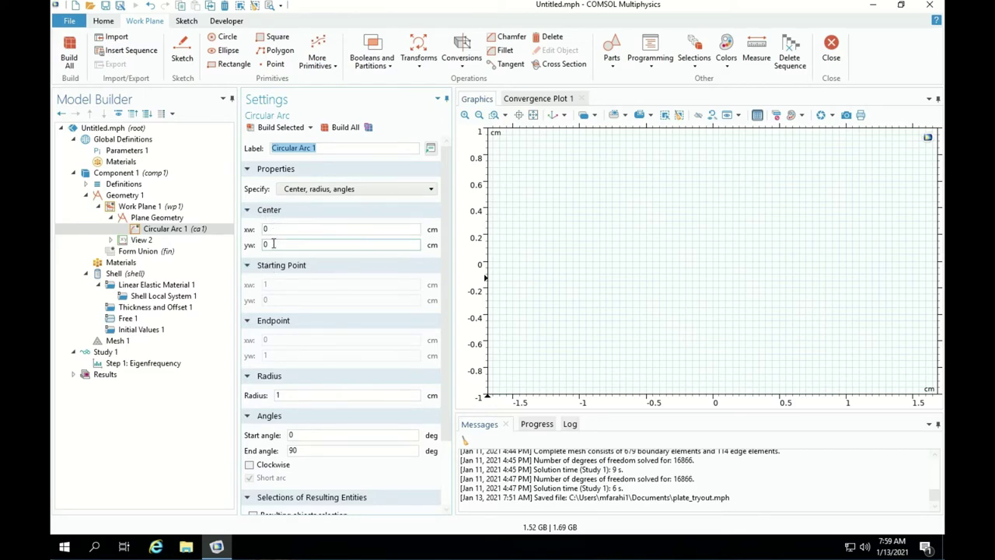
click(290, 394)
text(.0)
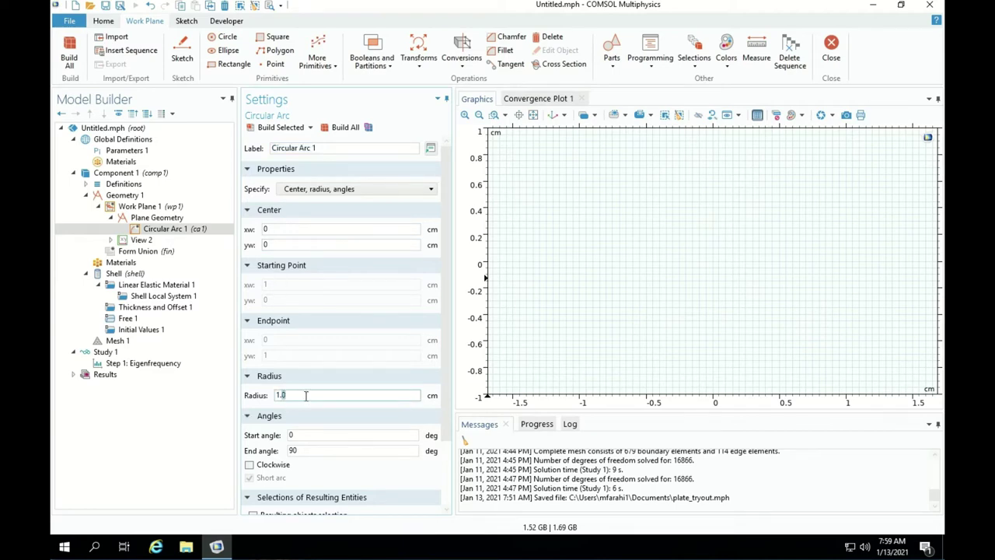
drag(286, 395, 268, 394)
text(0.5)
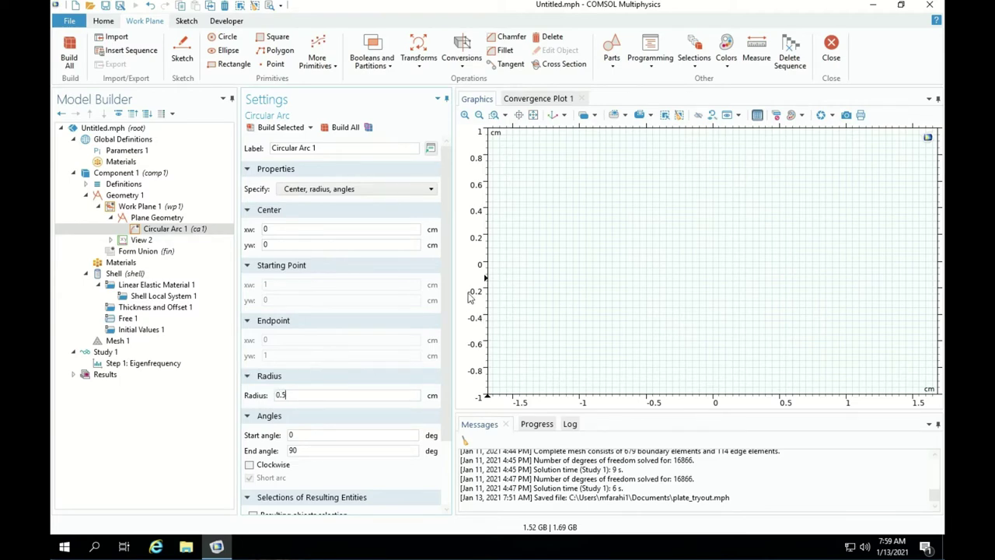
drag(447, 269, 455, 353)
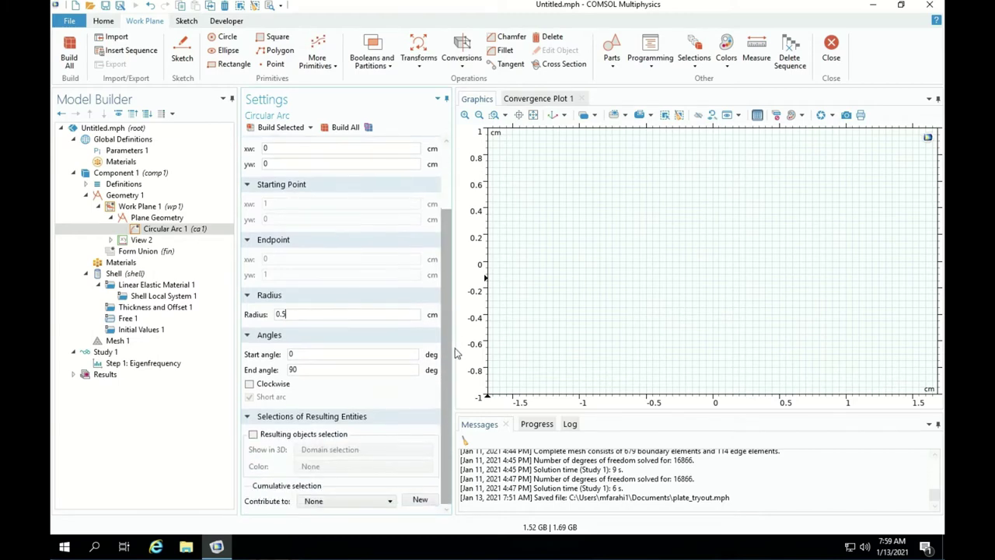
click(299, 370)
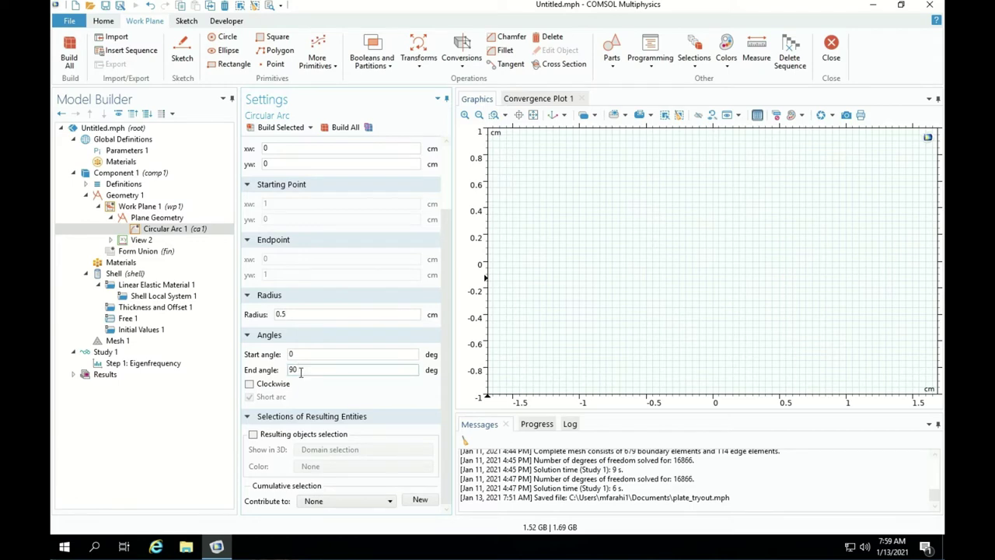
Build Circular Arc 1 and fit the view around the arc.
click(278, 128)
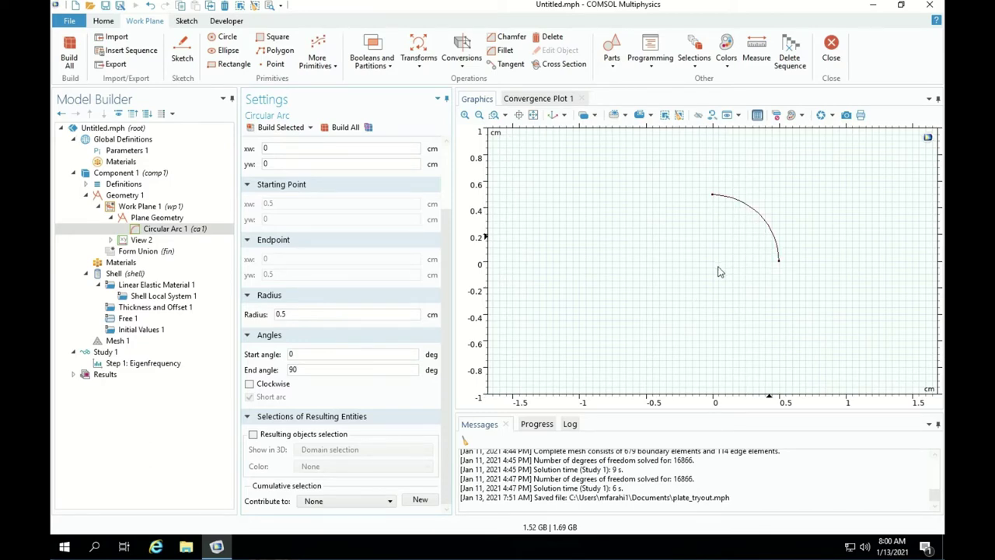
scroll(753, 327, up, 3)
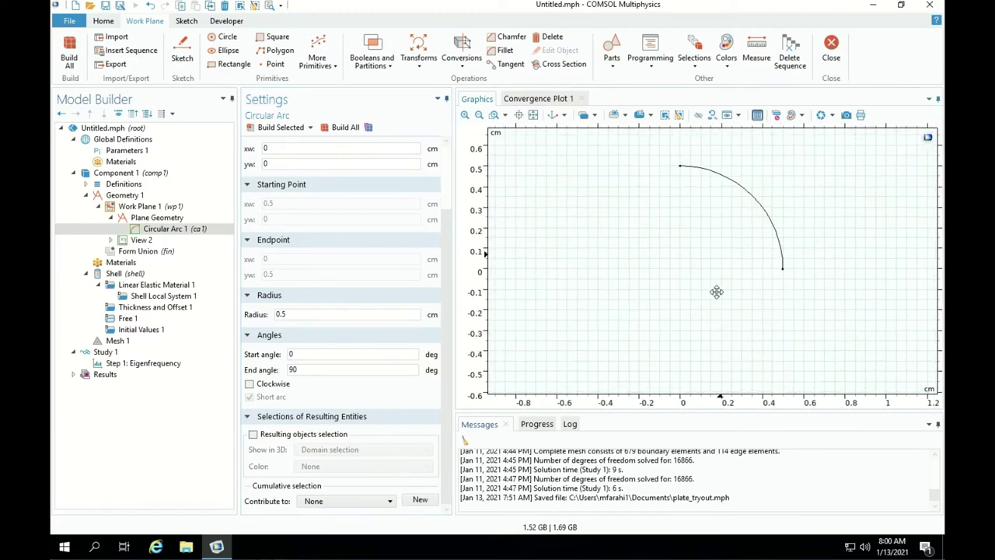
drag(715, 295, 693, 288)
scroll(706, 370, up, 2)
scroll(702, 320, up, 2)
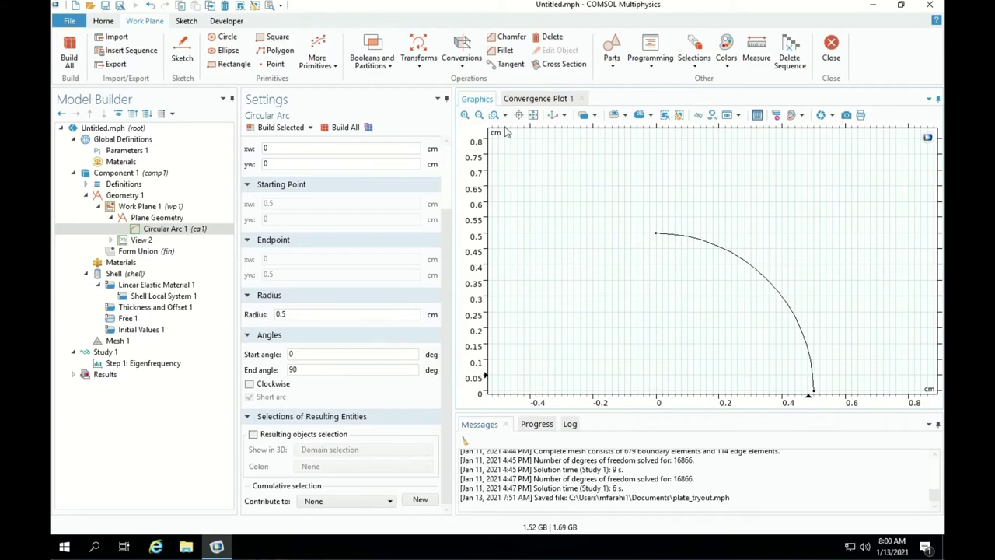
click(533, 115)
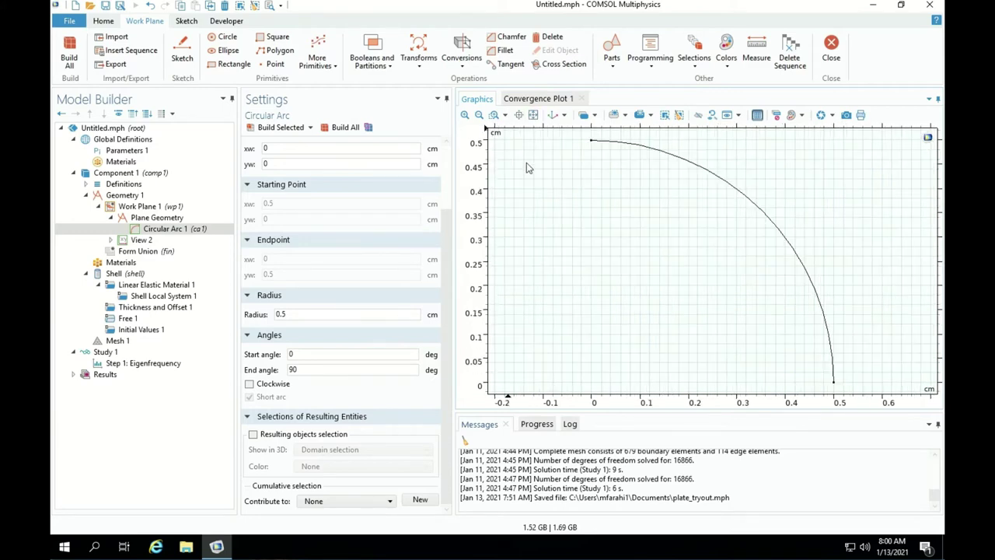
Try a 135° end angle and clockwise direction, rebuilding, then uncheck Clockwise and rebuild.
double_click(304, 370)
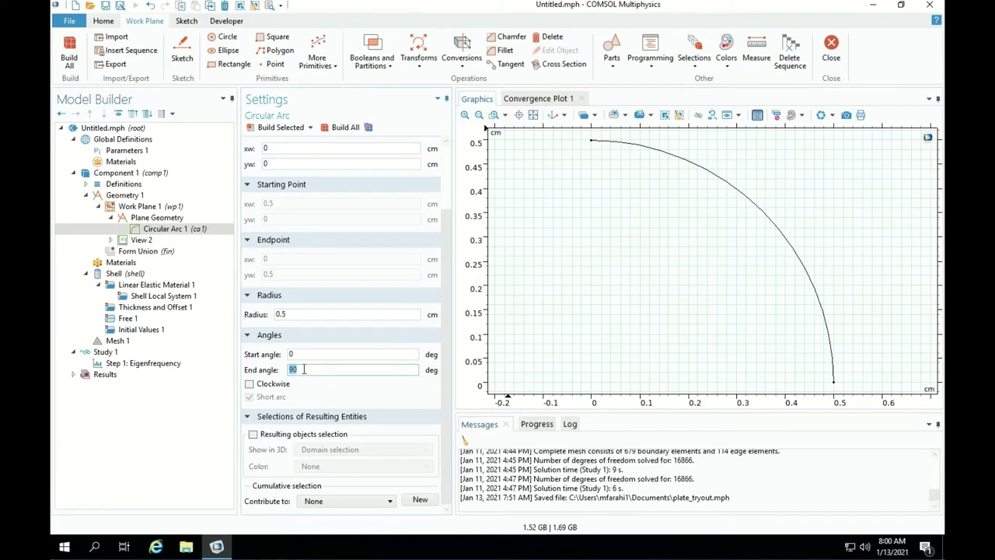
text(135)
click(278, 128)
scroll(635, 242, down, 3)
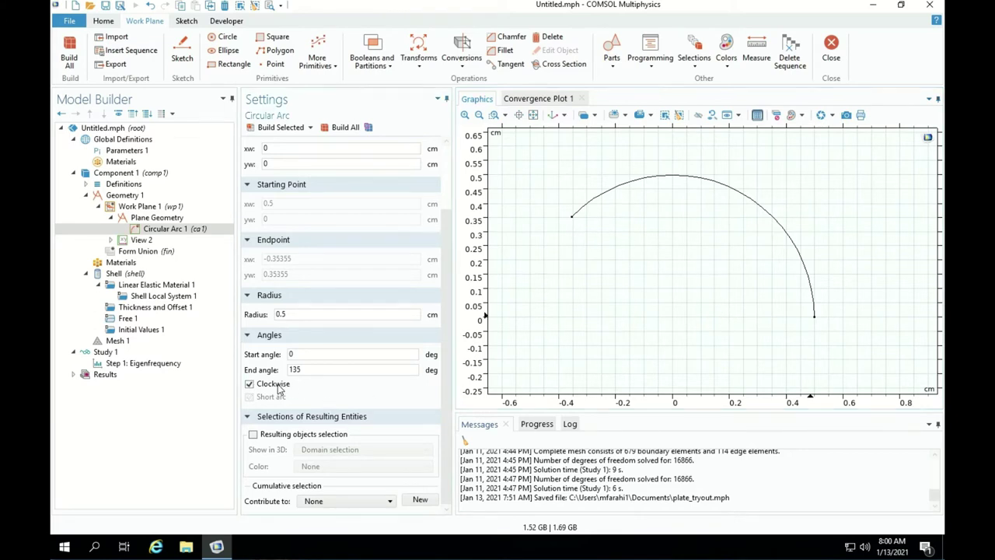
click(281, 128)
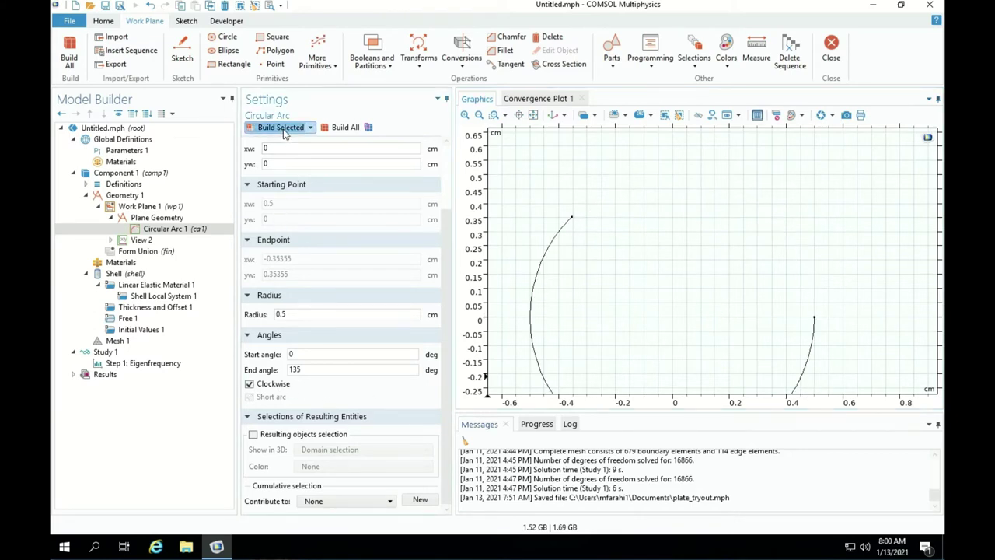
click(272, 385)
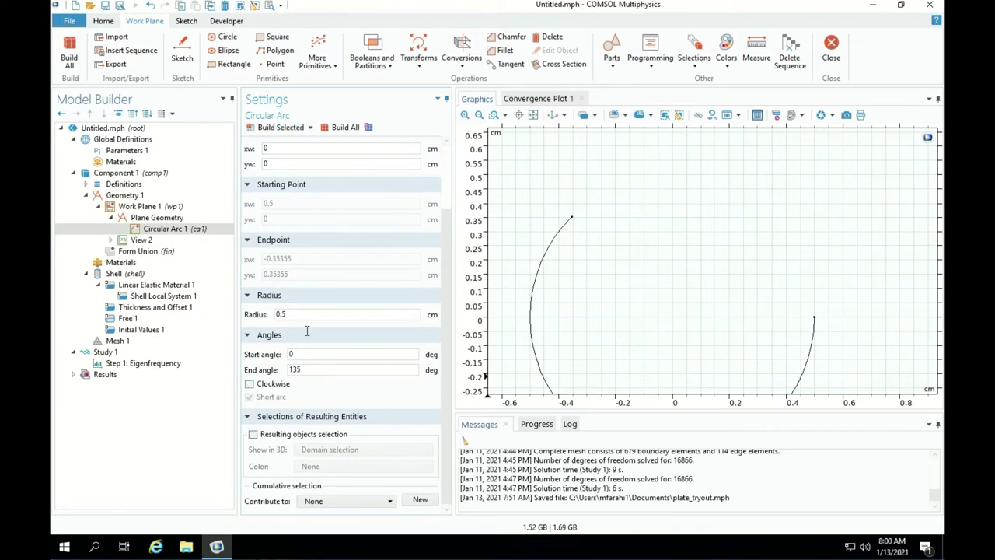
click(268, 129)
Restore the 90° end angle and rebuild the counterclockwise quarter arc.
click(311, 369)
double_click(311, 370)
text(90)
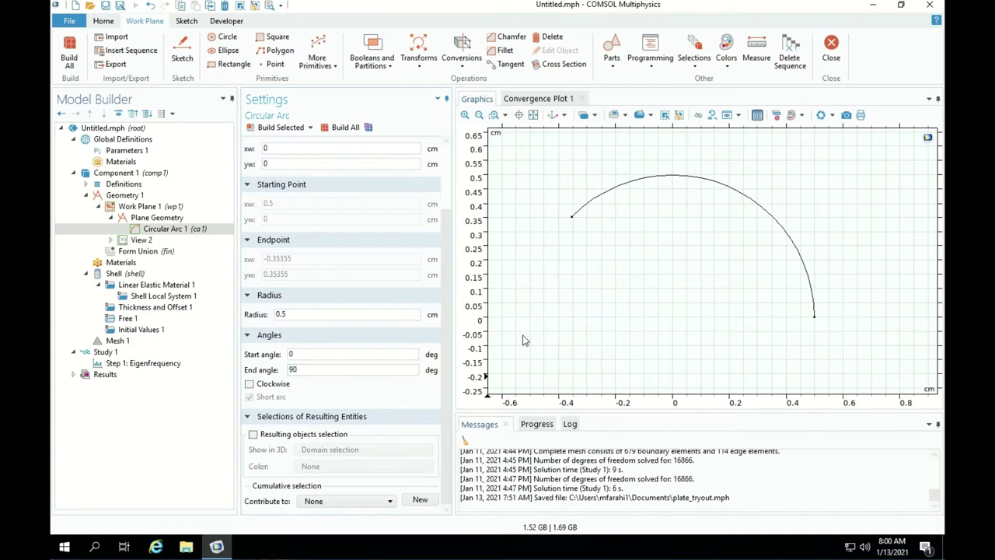
click(268, 128)
scroll(653, 235, down, 2)
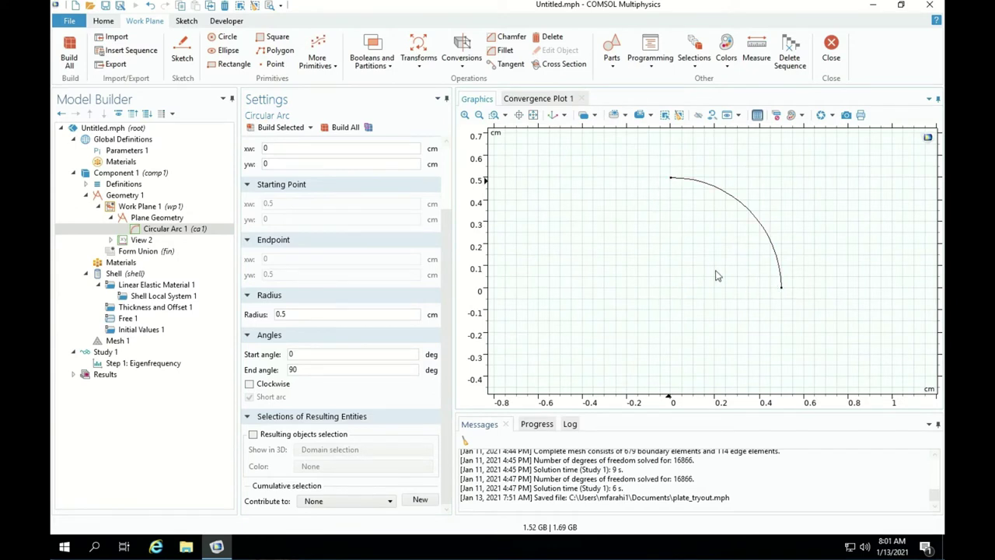
Add Square 1 with side length 7.5 cm at the origin, build it and fit the view.
click(274, 39)
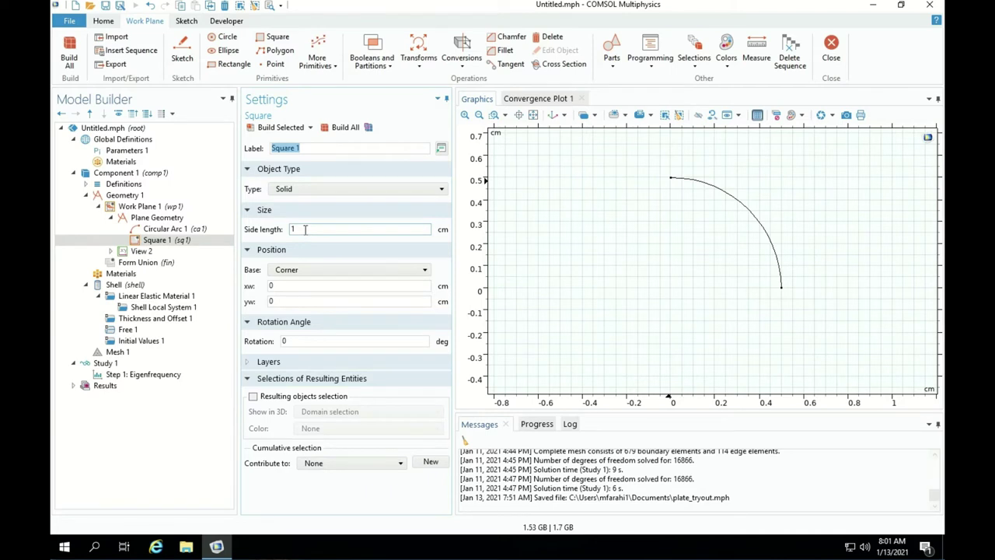
double_click(305, 229)
text(7.5)
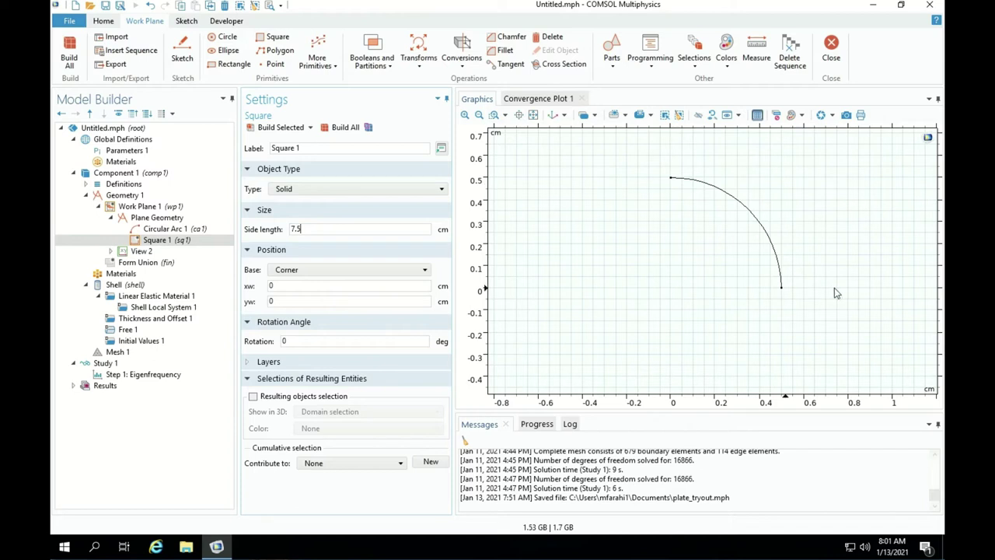
click(273, 128)
scroll(625, 217, down, 2)
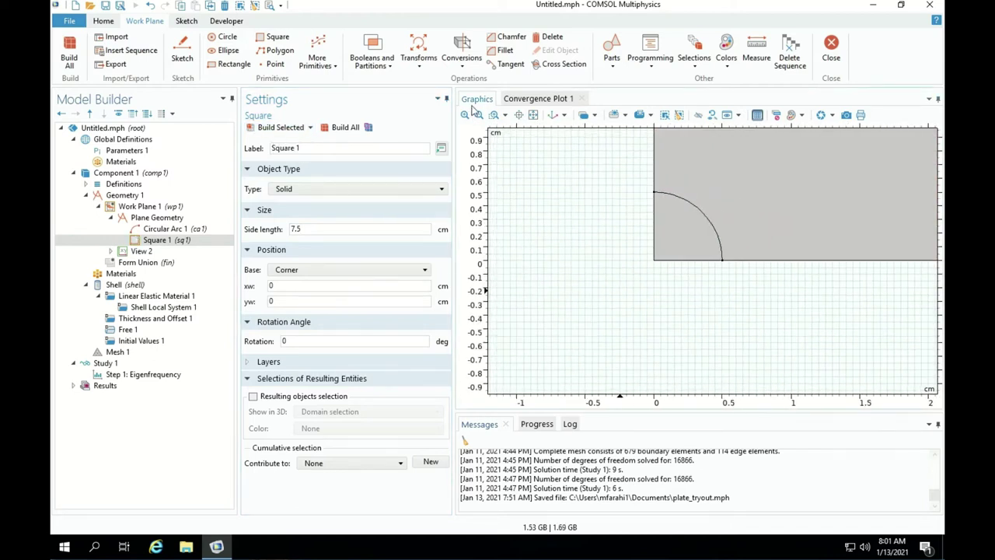
click(533, 115)
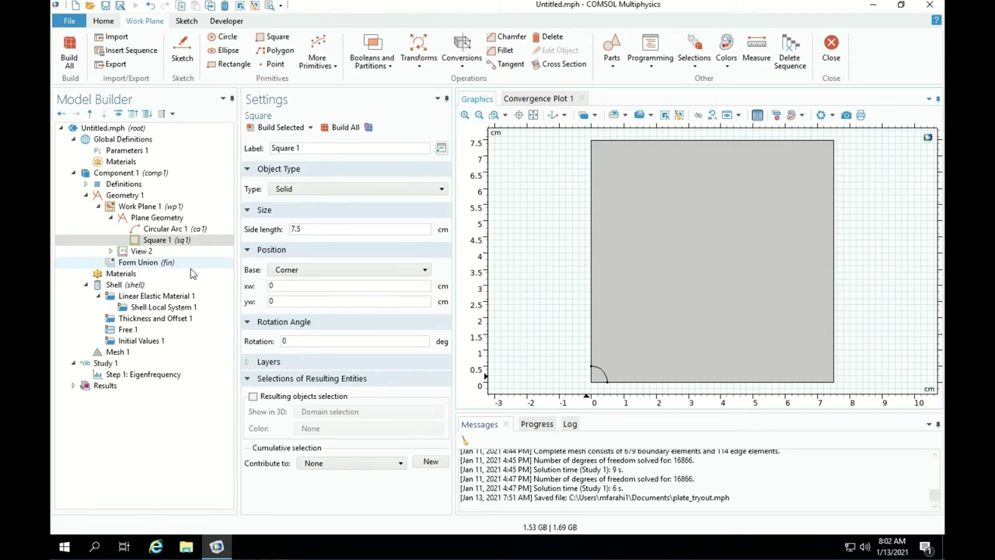
Build all of Geometry 1 into the 3D plate and select it to inspect.
click(125, 195)
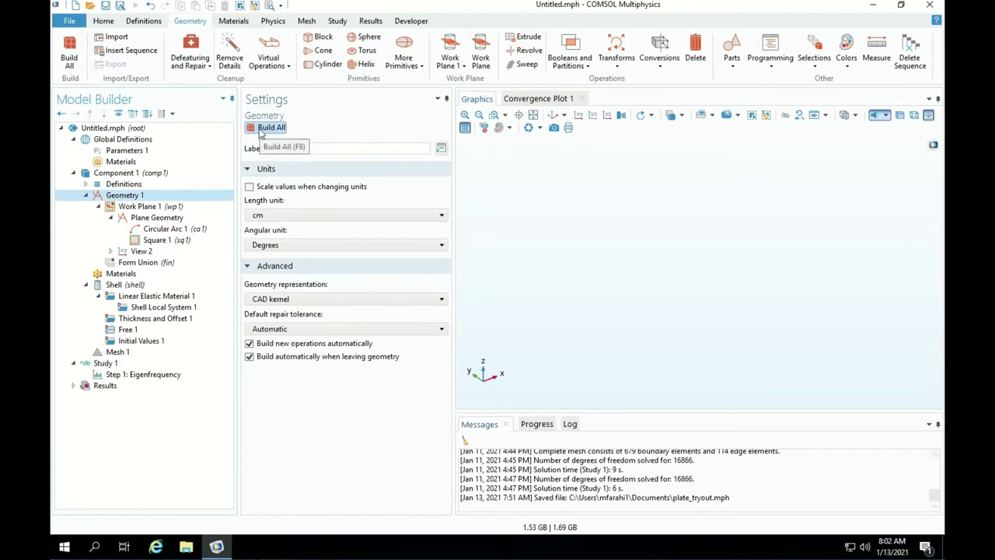
click(261, 130)
click(667, 365)
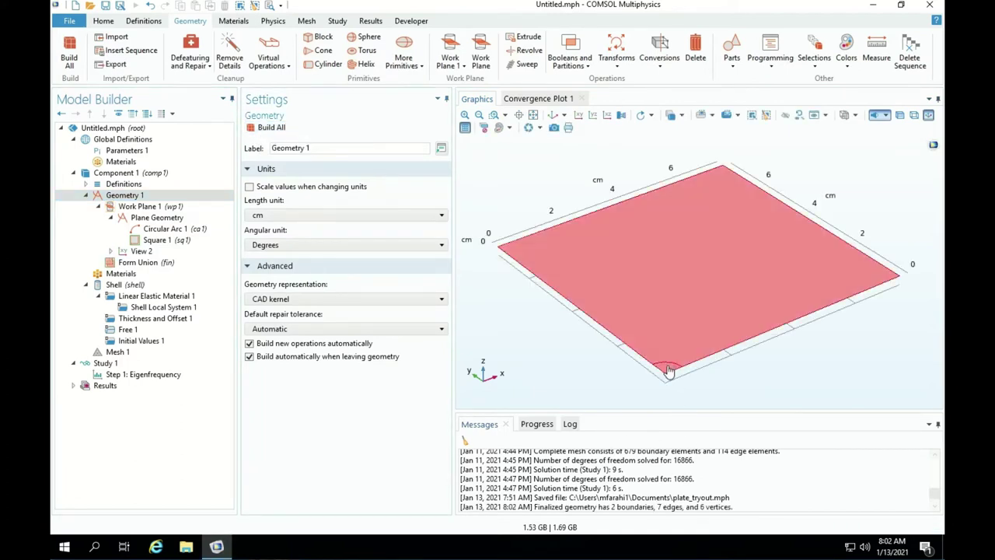
click(662, 342)
click(673, 341)
click(674, 352)
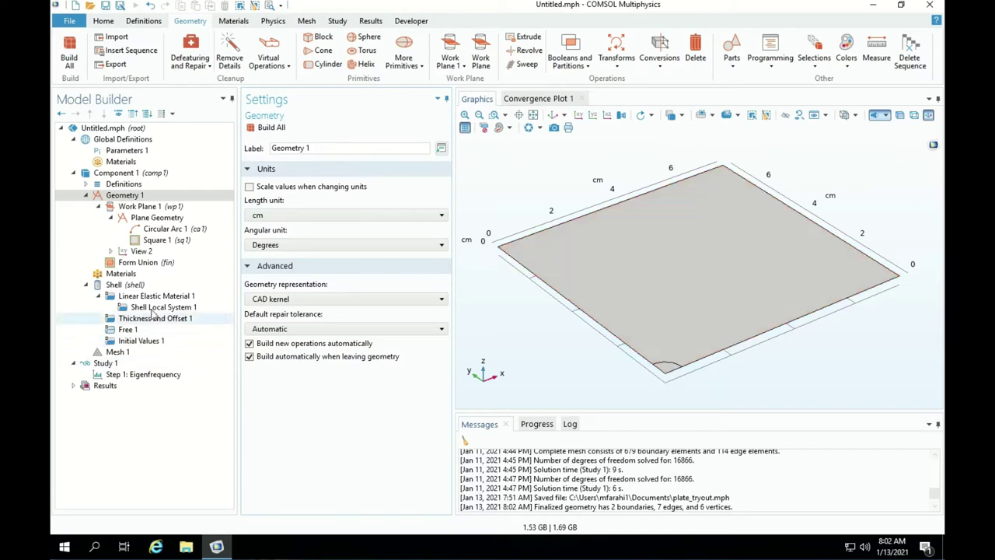
Check Shell boundaries 1 (corner arc) and 2 (main plate), then review the Form Union settings.
click(118, 284)
click(284, 211)
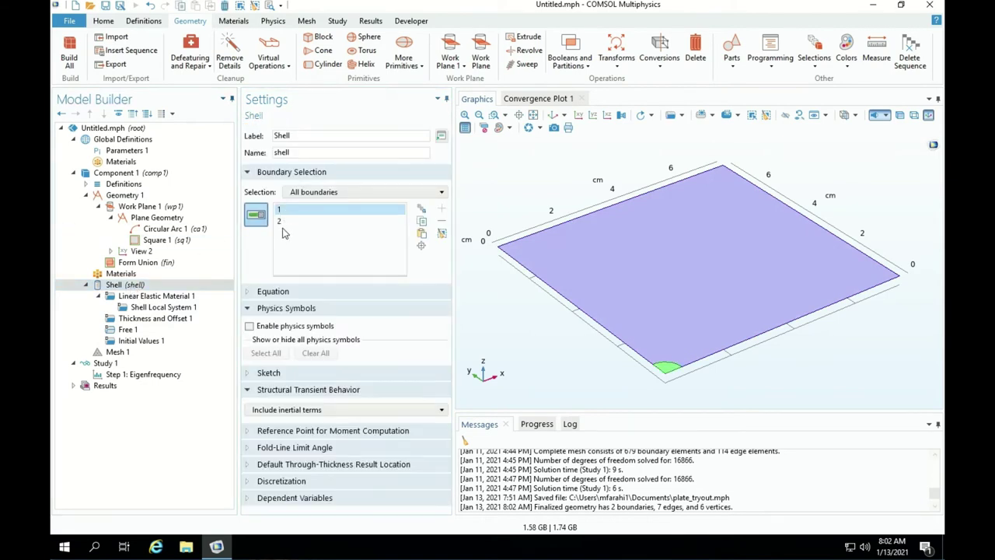
click(283, 221)
click(284, 211)
click(285, 221)
click(285, 211)
click(284, 222)
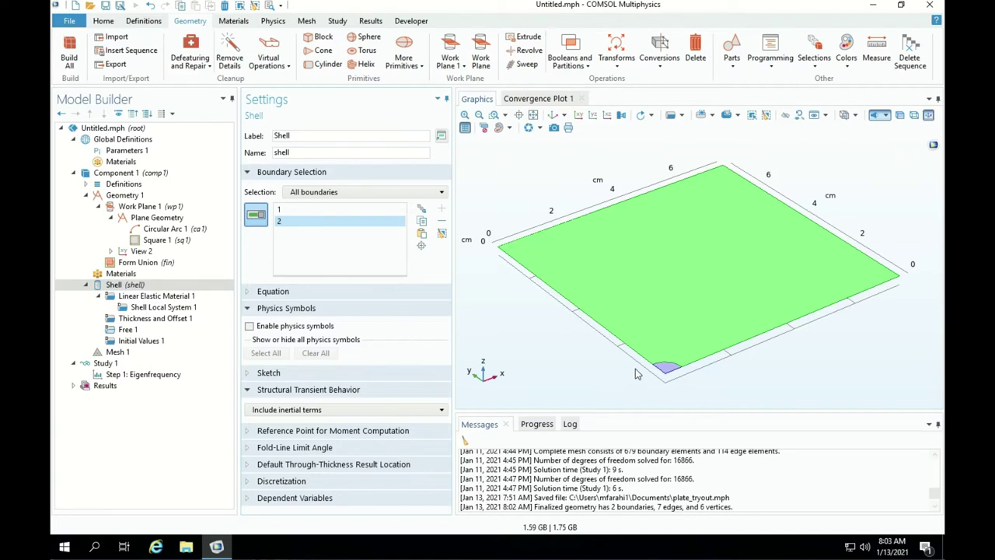
click(126, 263)
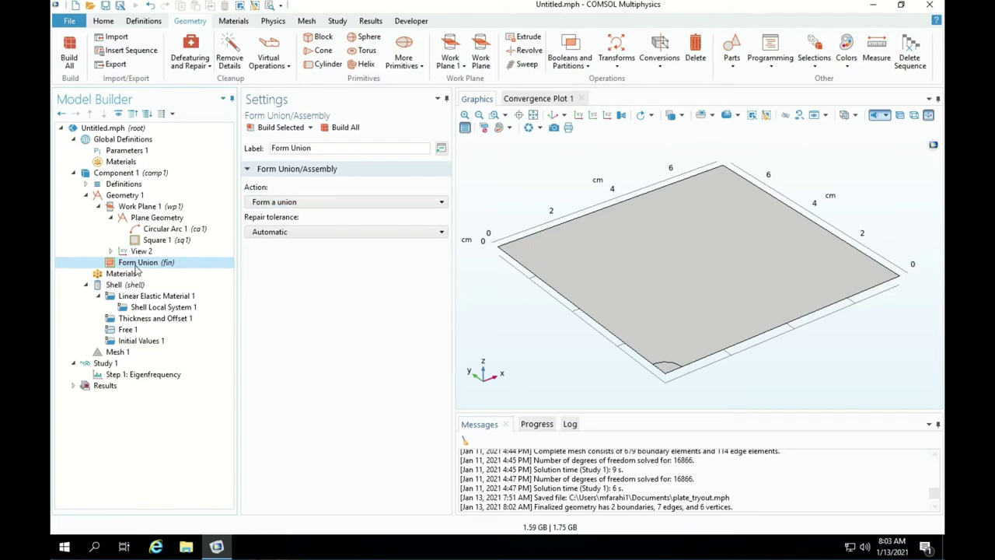
click(86, 196)
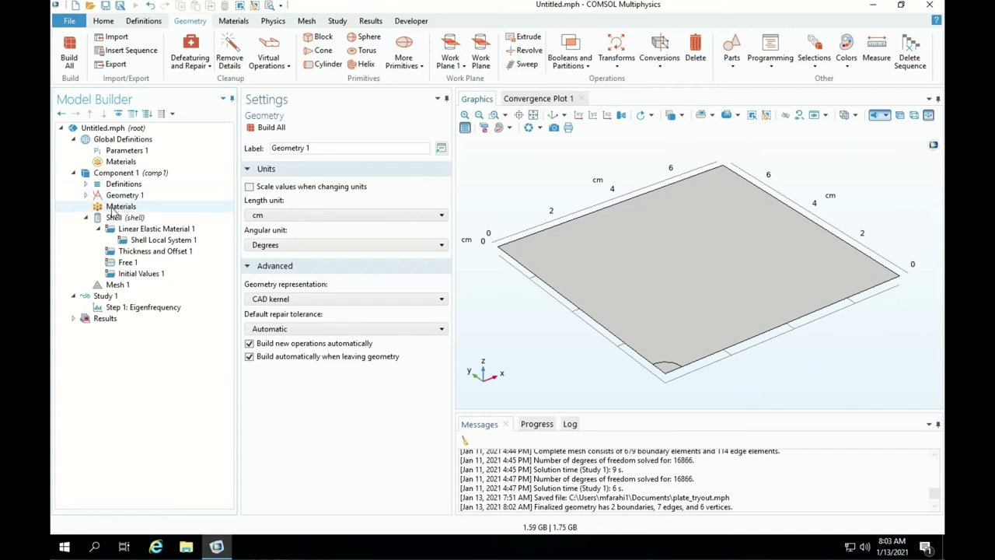
Add Aluminum from the built-in material library as the plate material.
click(117, 207)
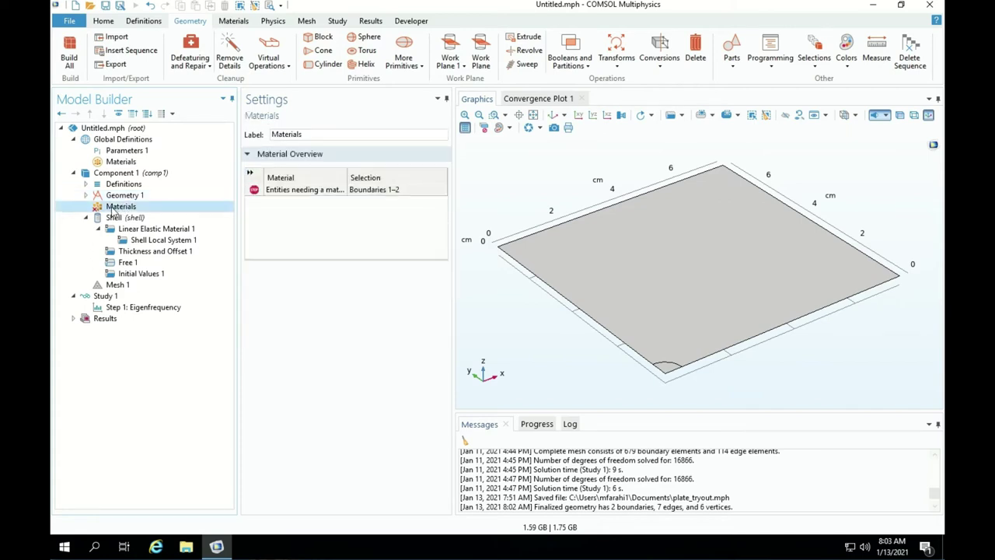
right_click(113, 209)
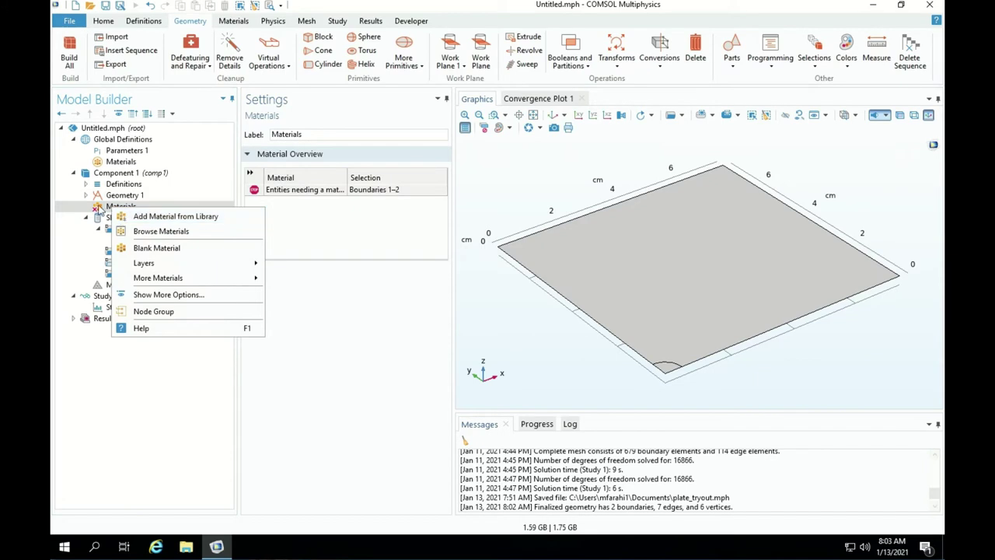
click(132, 216)
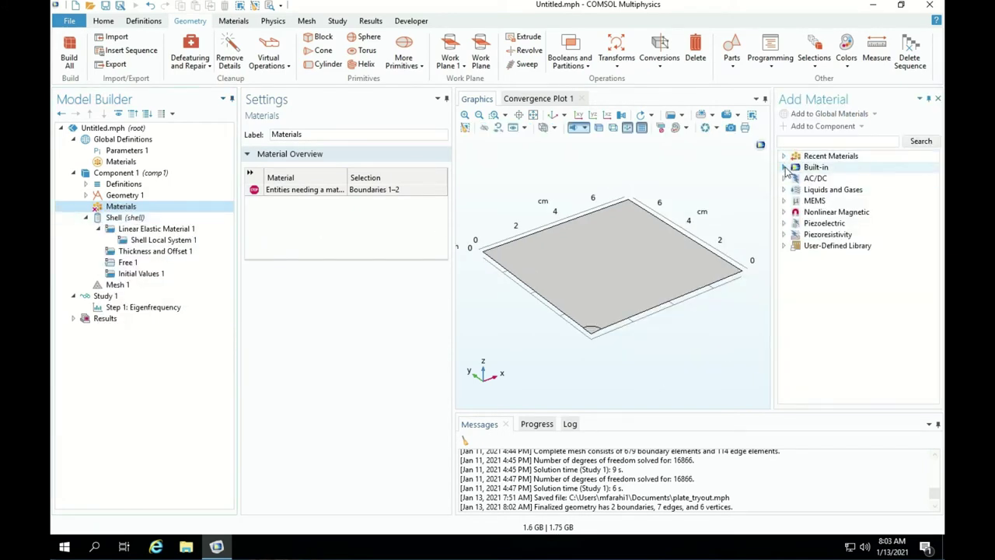
click(784, 169)
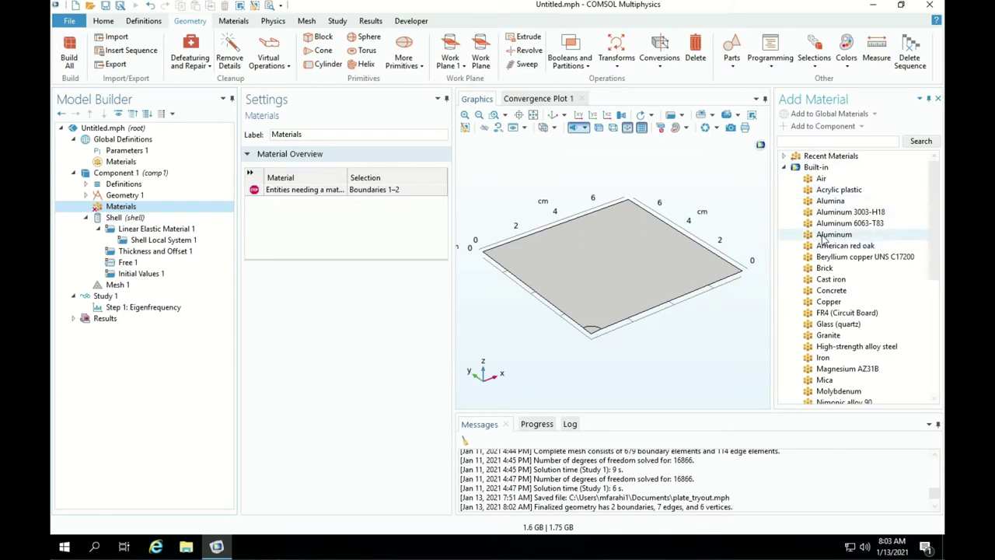
double_click(821, 235)
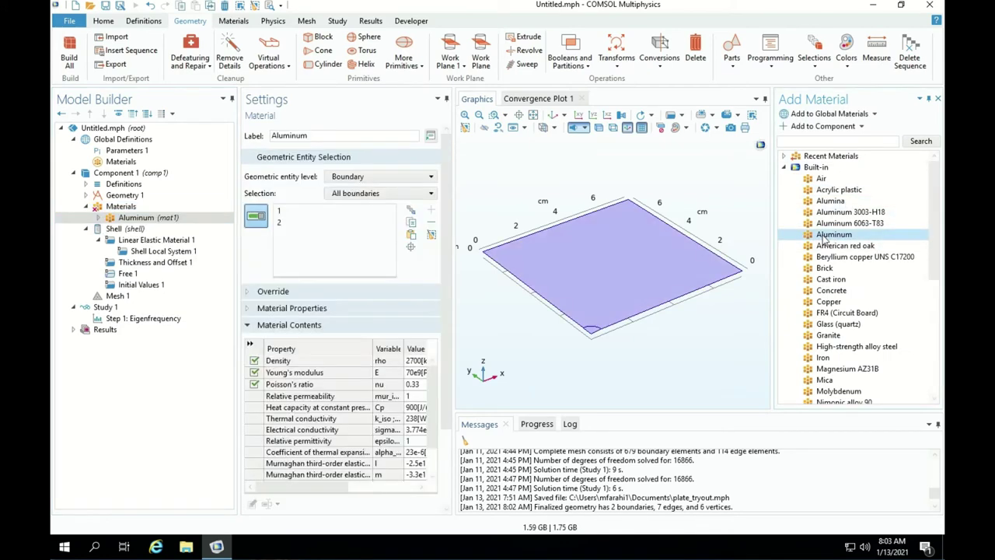
click(937, 101)
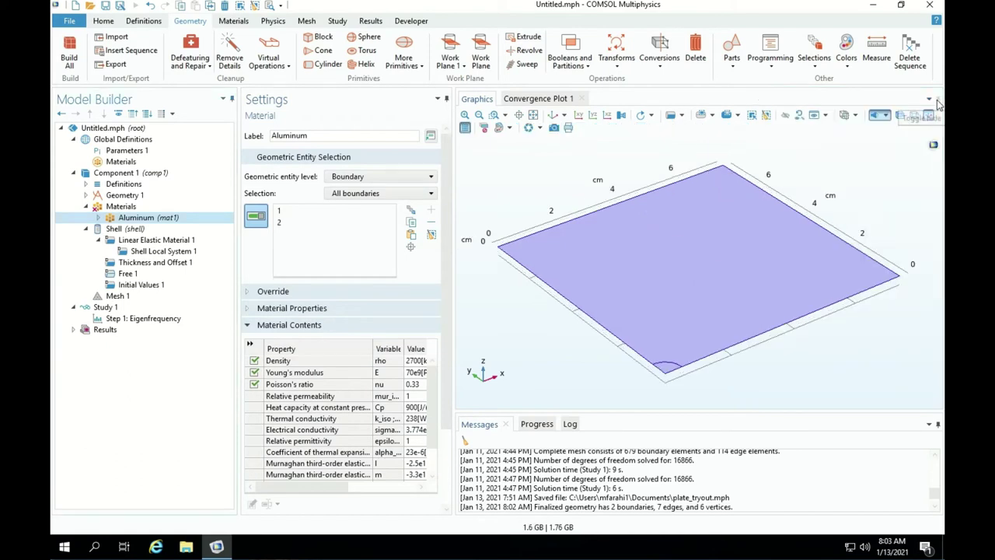
Check that the Aluminum material covers plate boundaries 1 and 2.
click(121, 206)
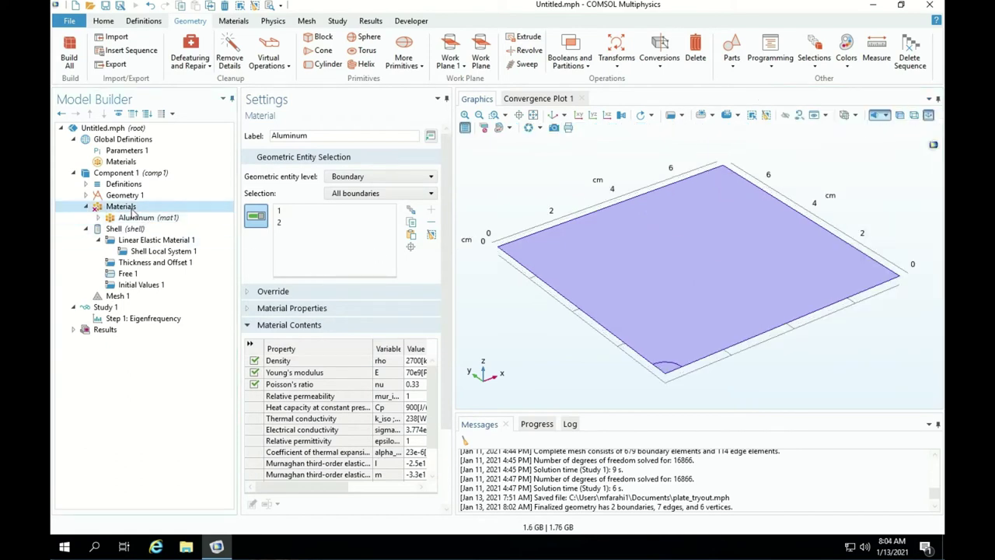
click(139, 217)
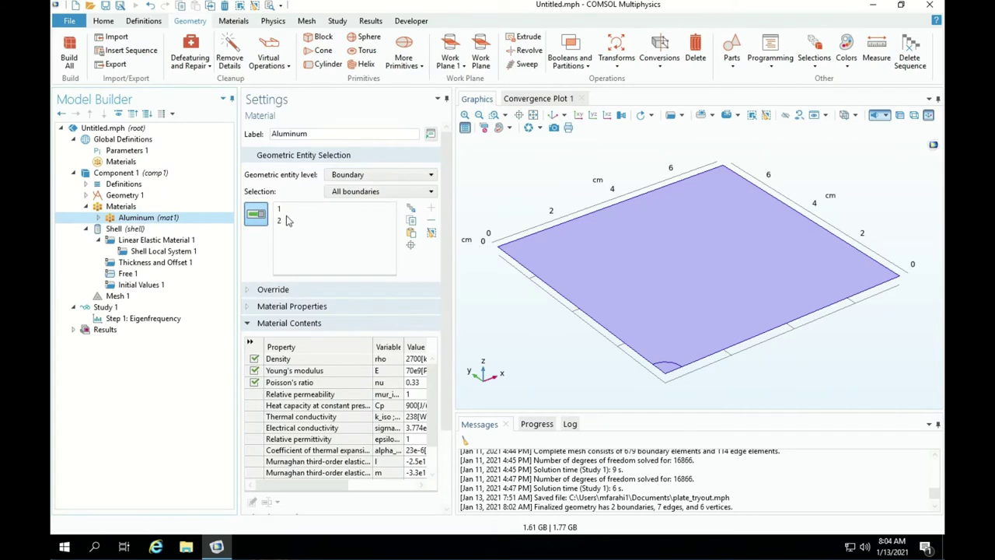
click(283, 210)
click(280, 221)
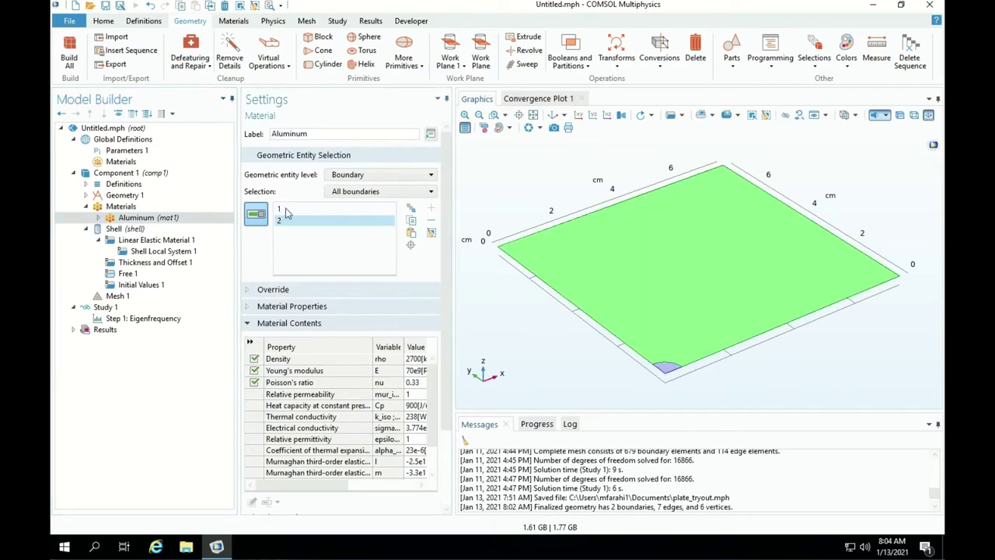
click(286, 210)
click(283, 222)
click(285, 210)
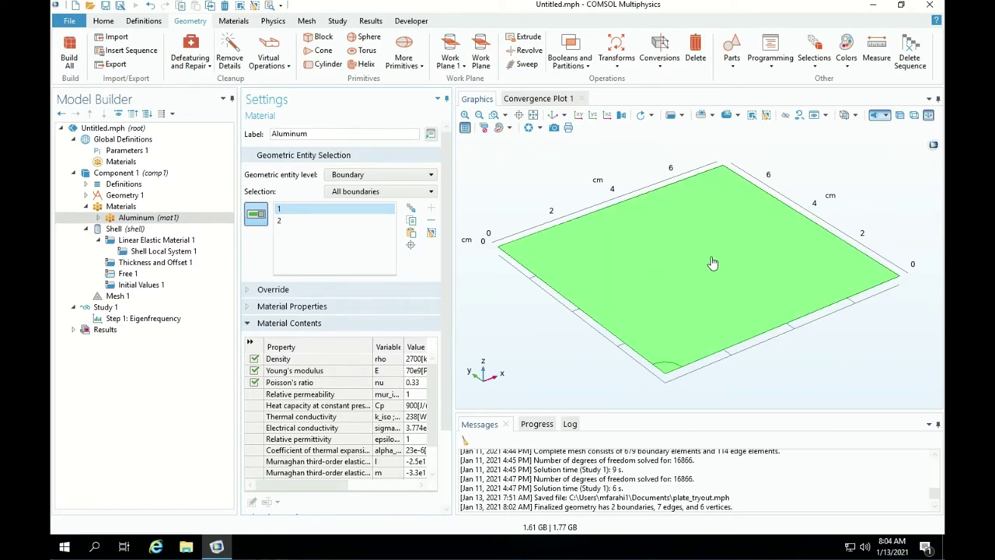
click(289, 221)
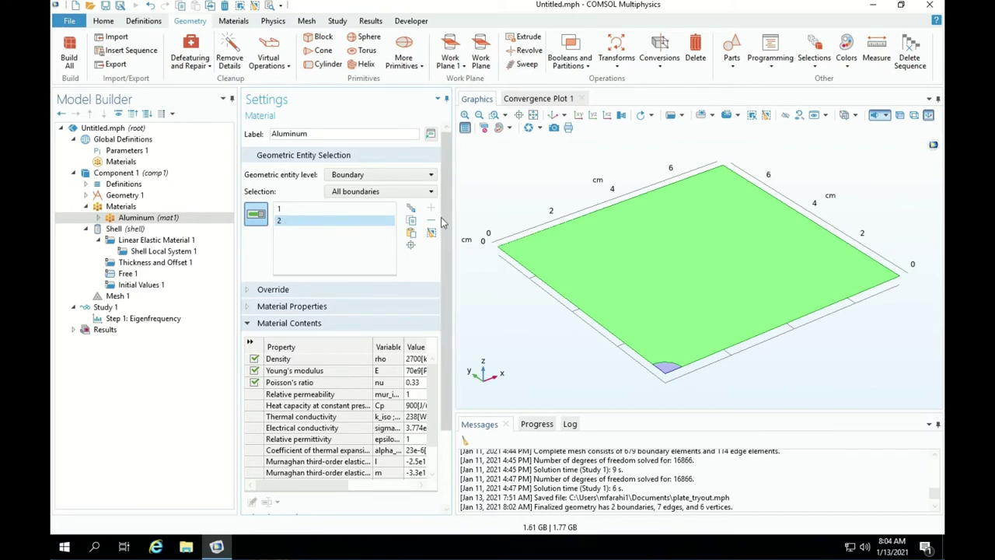
click(126, 219)
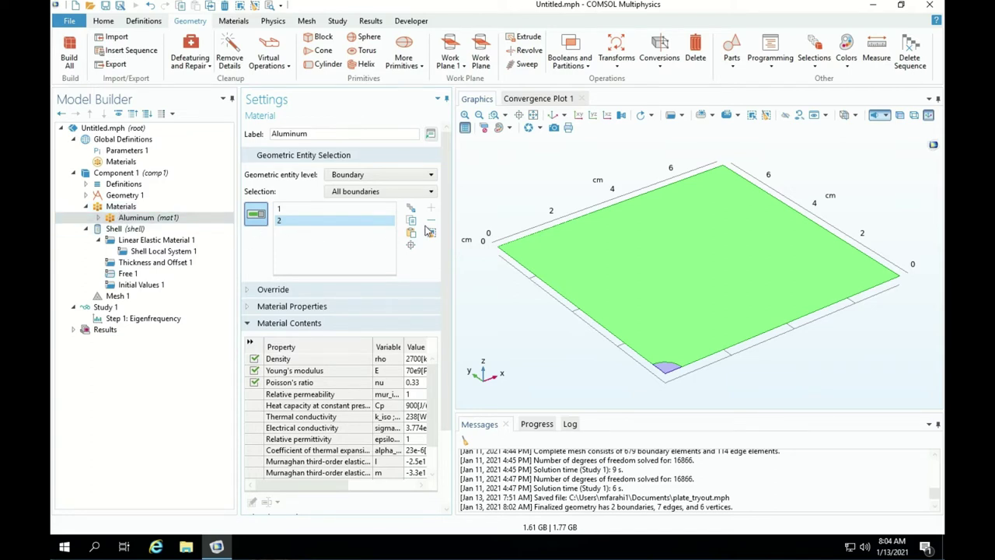
click(139, 221)
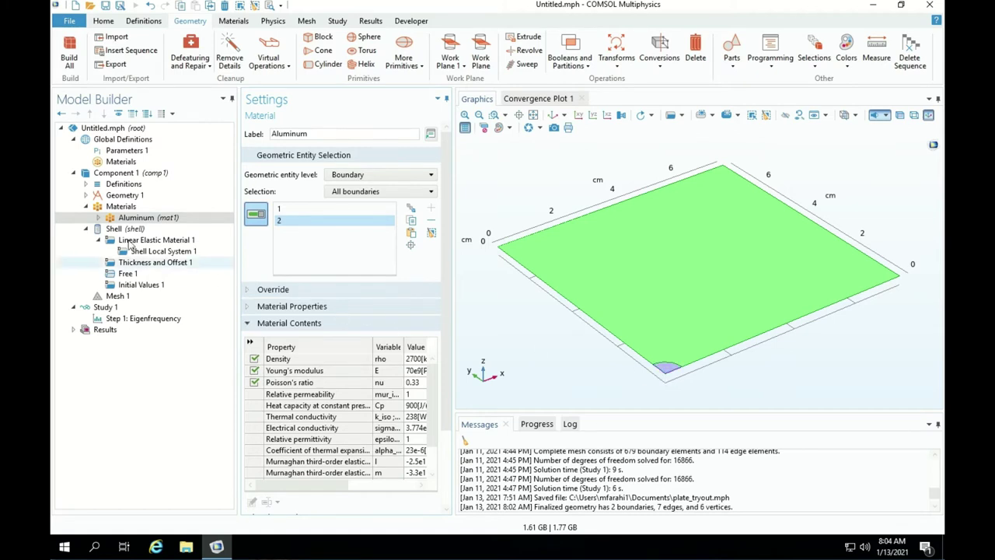
Change thickness d in Shell's Thickness and Offset 1 from 0.01[m] to 1[mm].
click(86, 207)
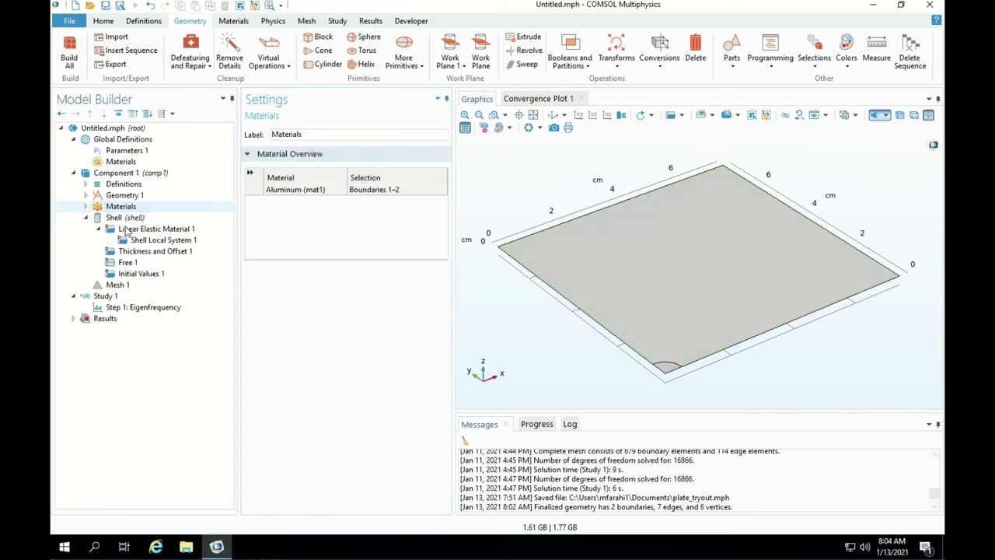
click(115, 217)
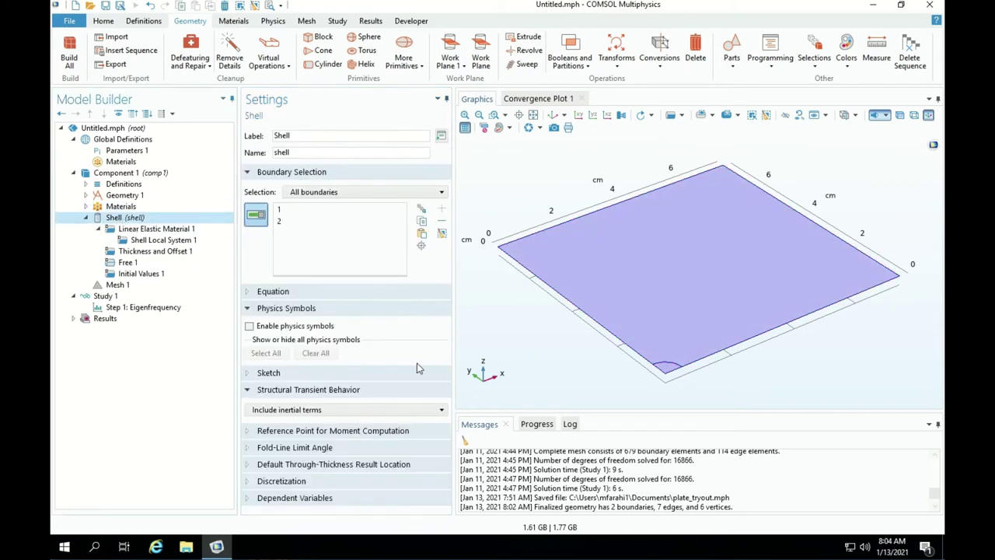
click(140, 252)
click(327, 312)
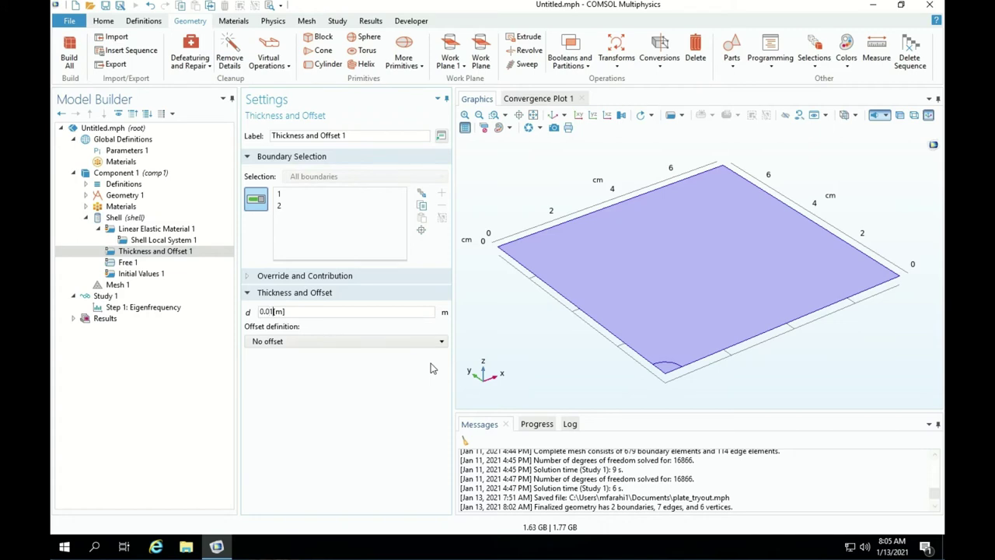
text(0)
key(BackSpace)
key(BackSpace)
key(BackSpace)
Add a Symmetry condition to the shell on front edges 2 and 6.
click(114, 218)
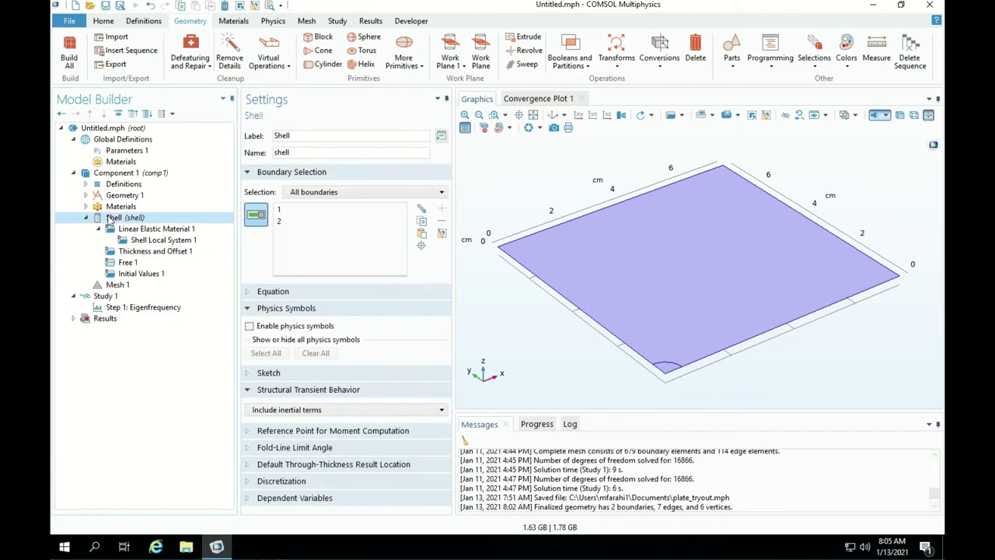
right_click(127, 223)
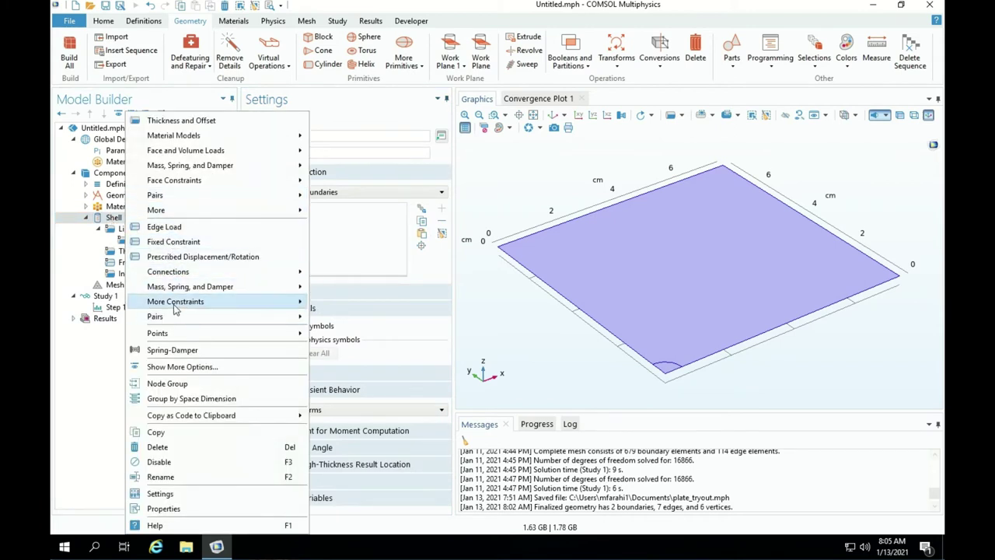
mouse_move(175, 307)
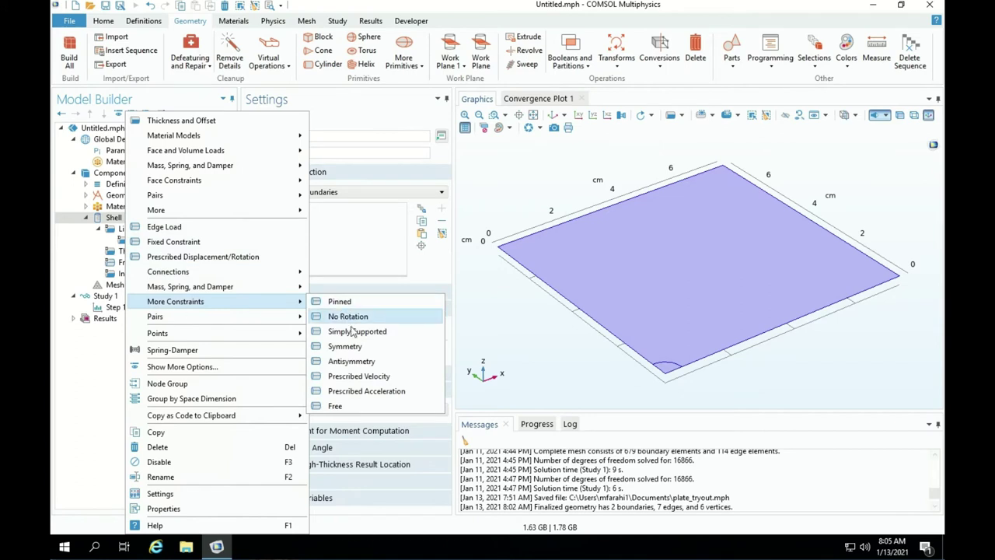
click(344, 346)
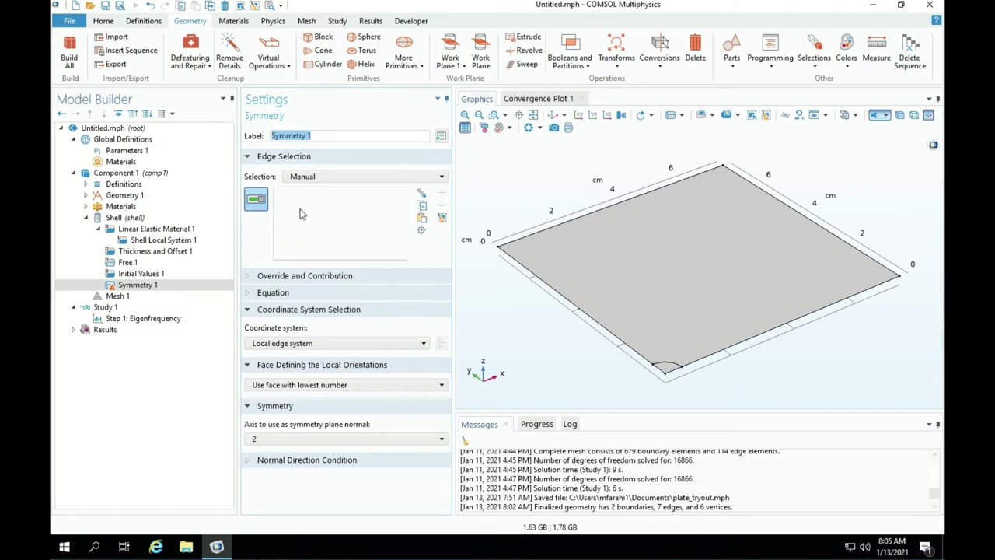
click(674, 373)
click(701, 360)
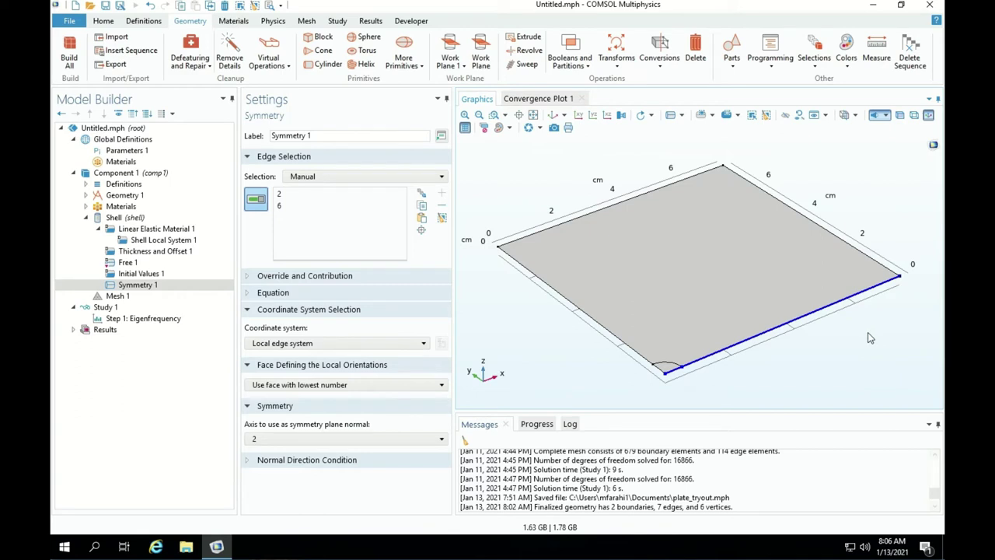
click(129, 217)
Add a Symmetry 2 condition on the plate's left edges 1 and 3.
right_click(129, 218)
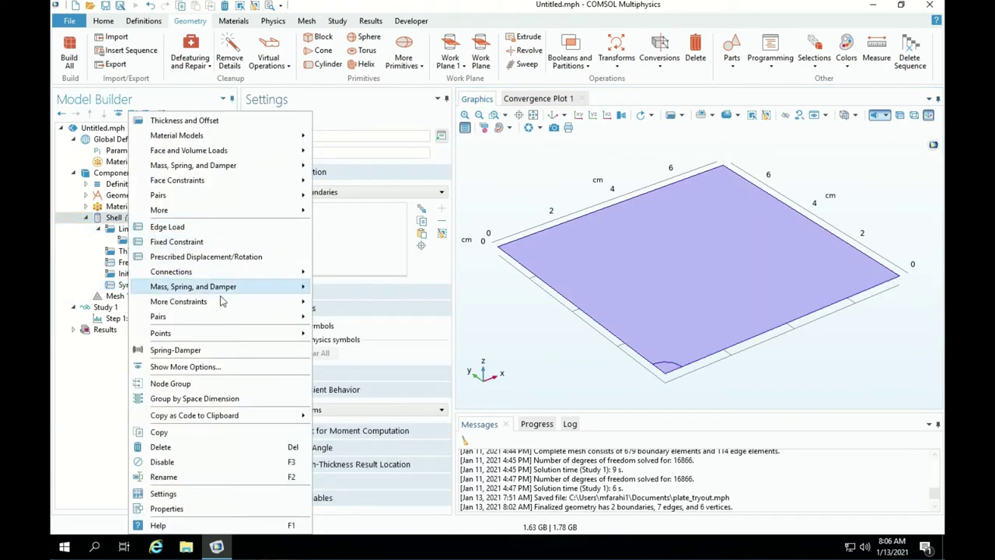
mouse_move(214, 301)
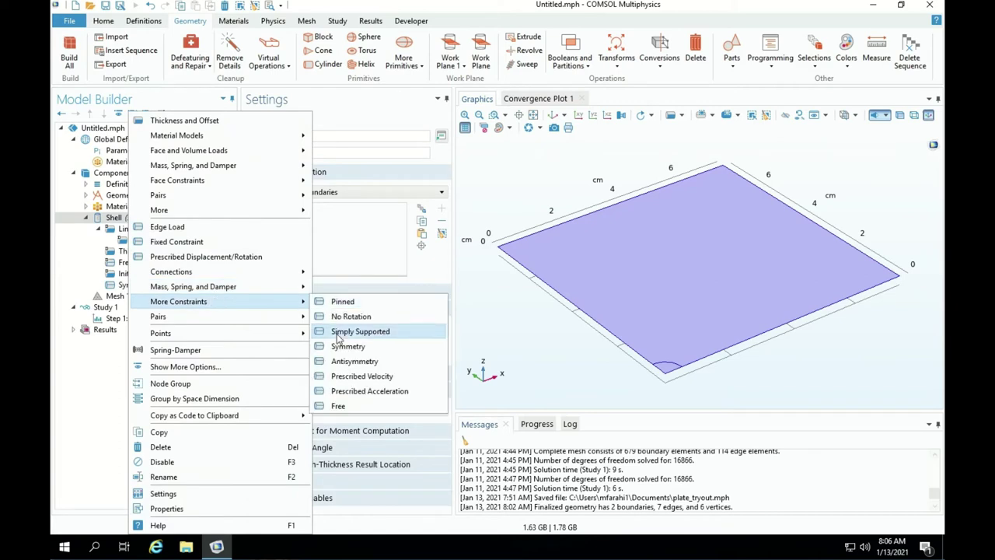
click(346, 345)
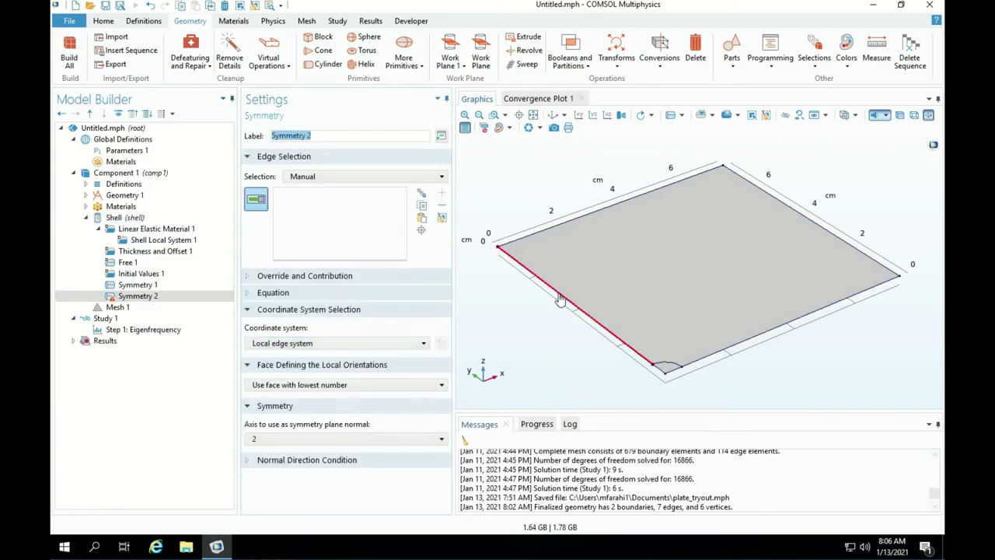
click(559, 300)
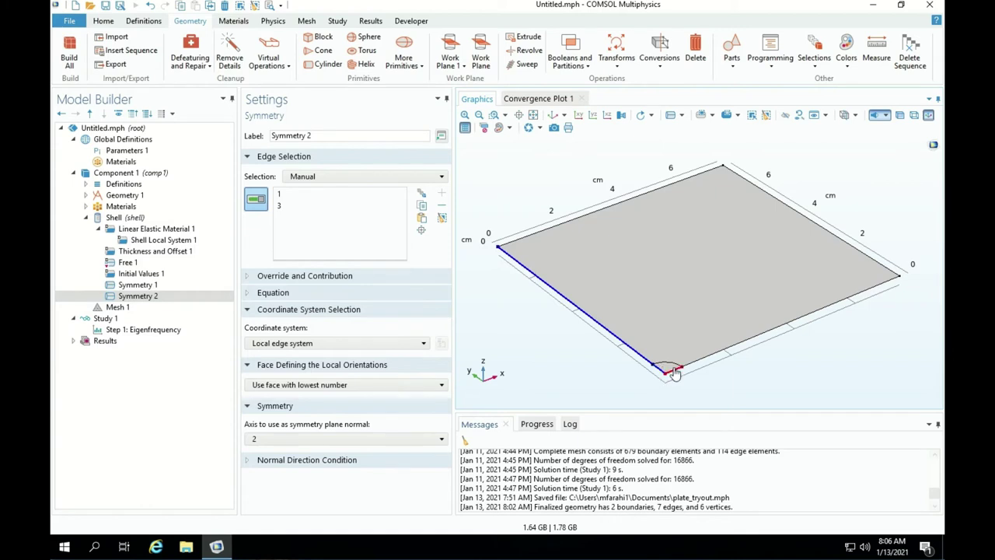
click(115, 218)
Add a Fixed Constraint on boundary 1, the small corner arc, and view its equations.
right_click(115, 219)
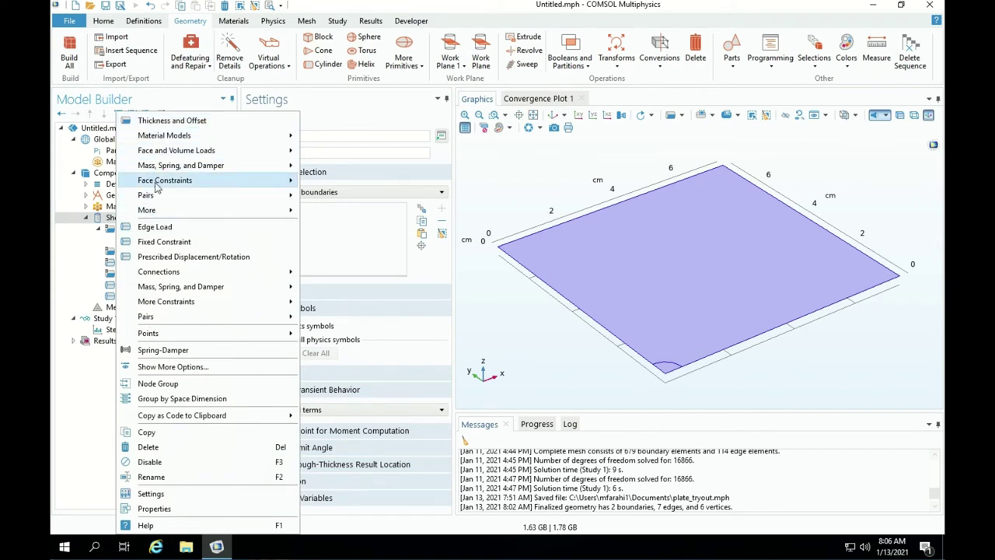
mouse_move(156, 181)
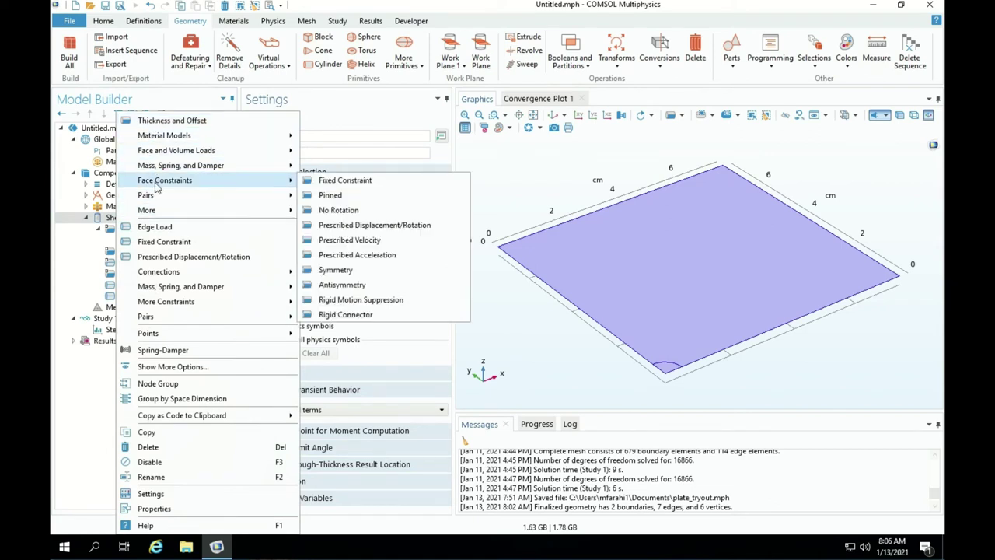
click(338, 180)
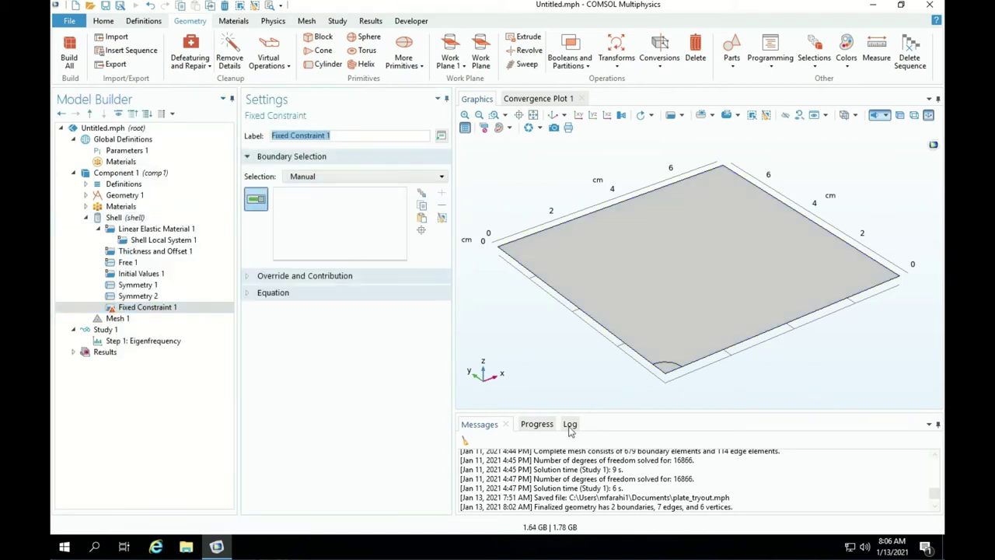
click(666, 371)
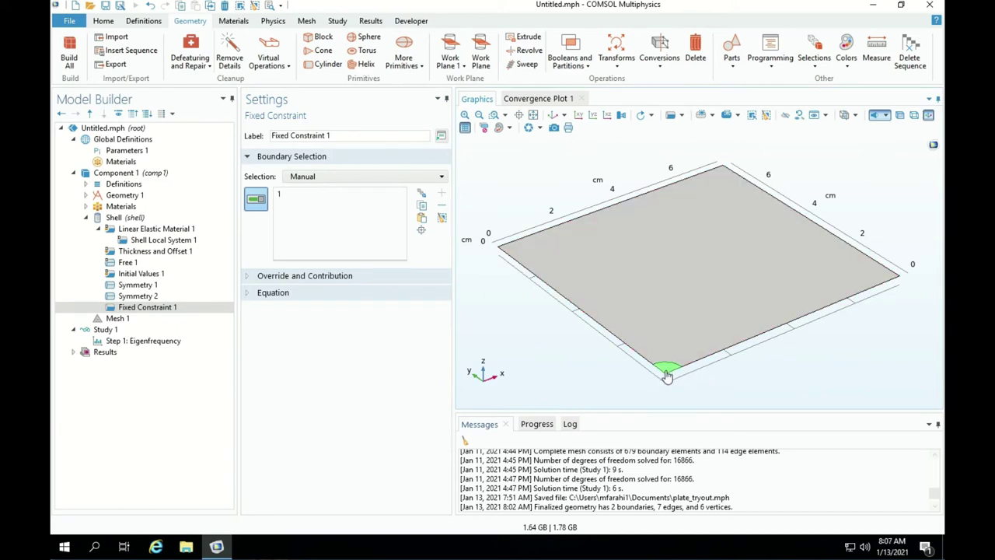
click(248, 294)
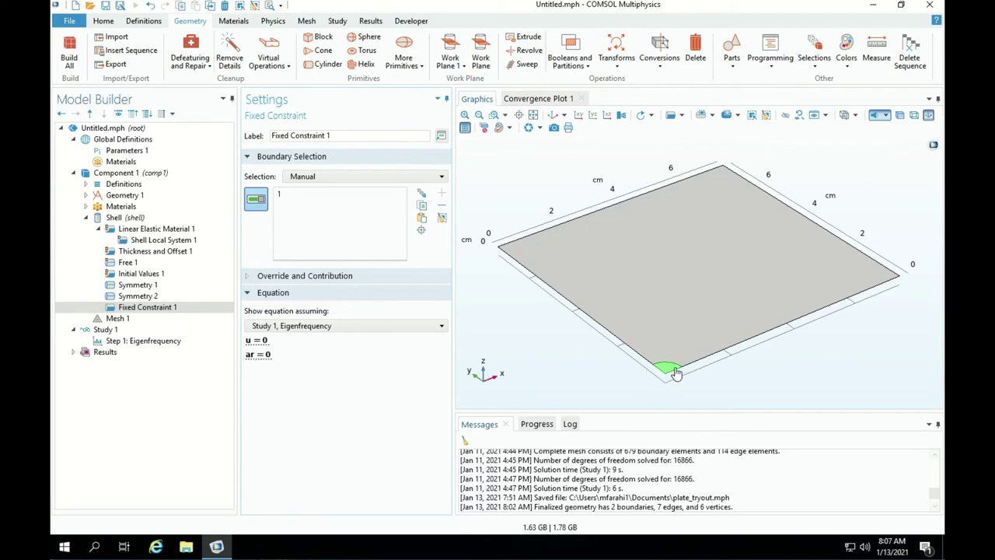
Build Mesh 1 with the Extra fine physics-controlled element size.
click(118, 319)
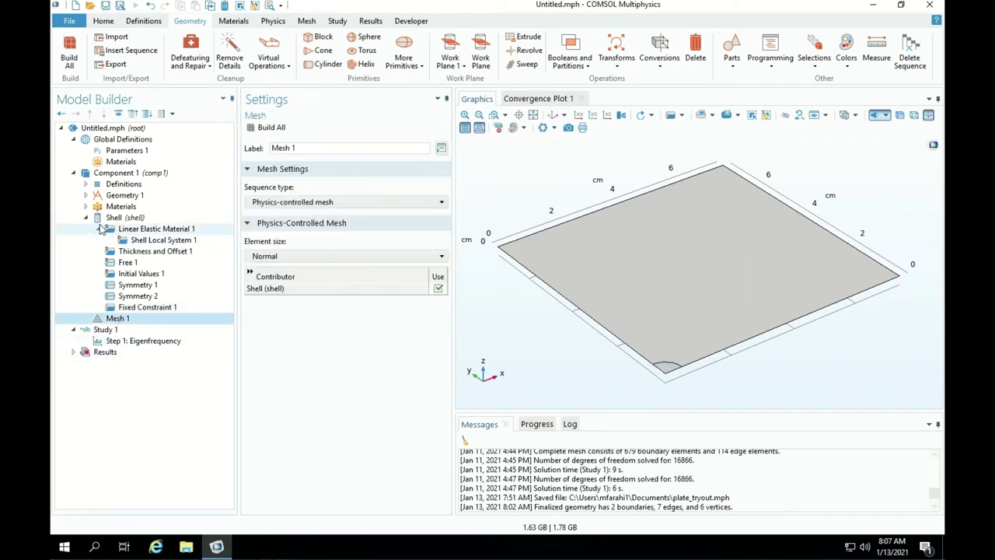
click(99, 228)
click(85, 218)
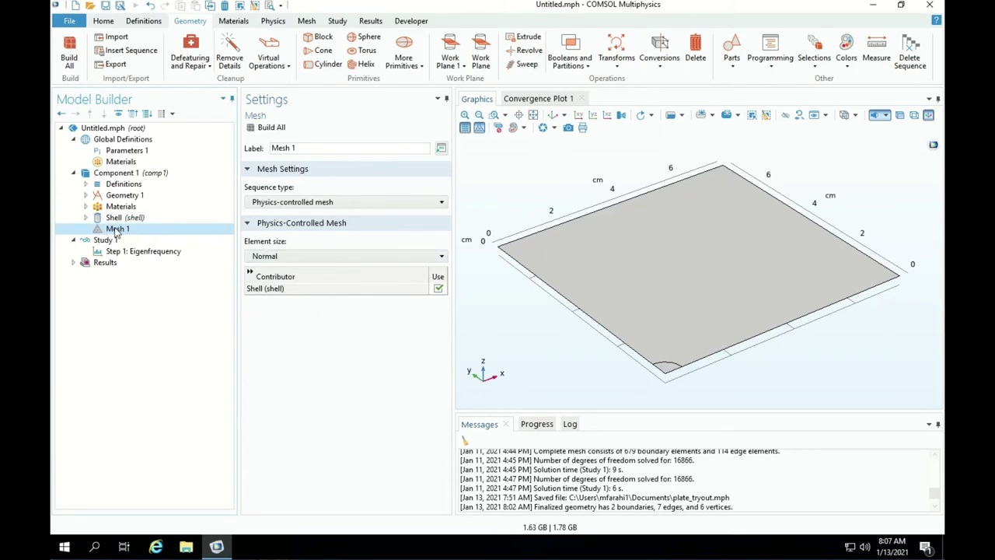
click(297, 261)
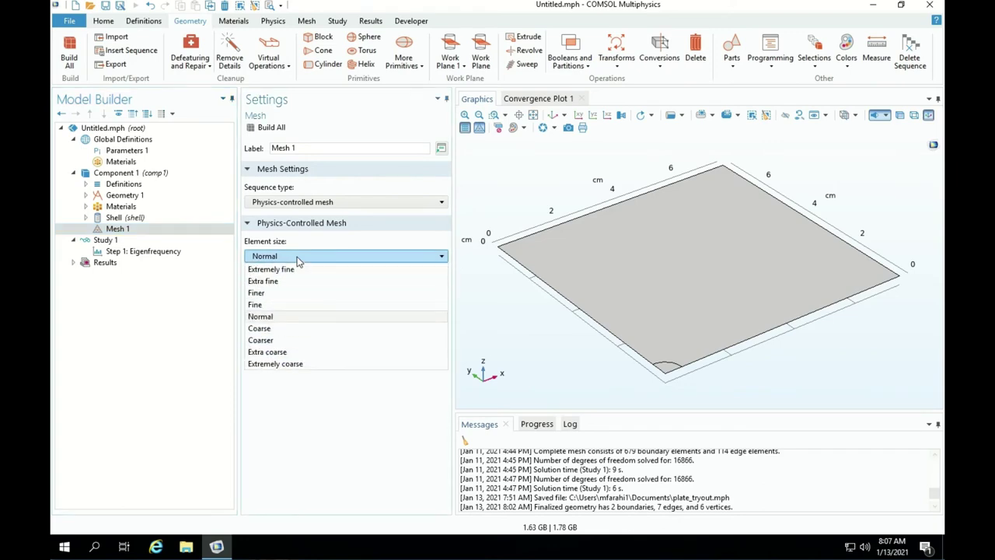
click(282, 280)
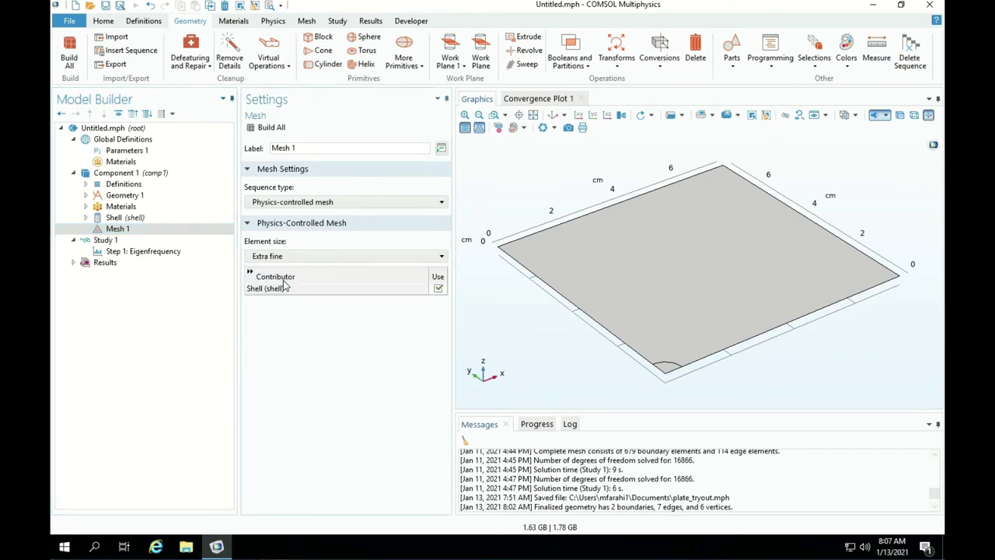
click(265, 127)
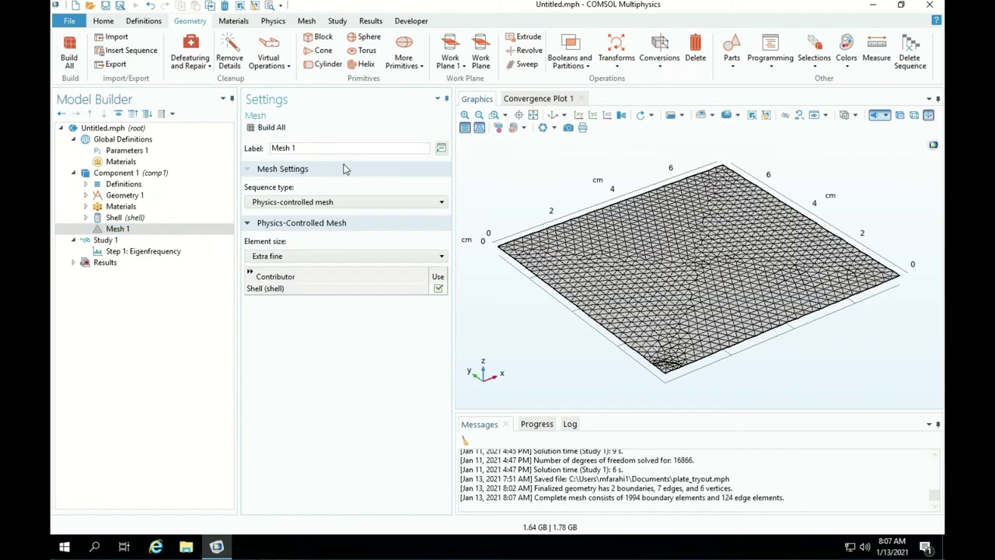
View the mesh from above and zoom into the lower-left cutout corner.
click(576, 115)
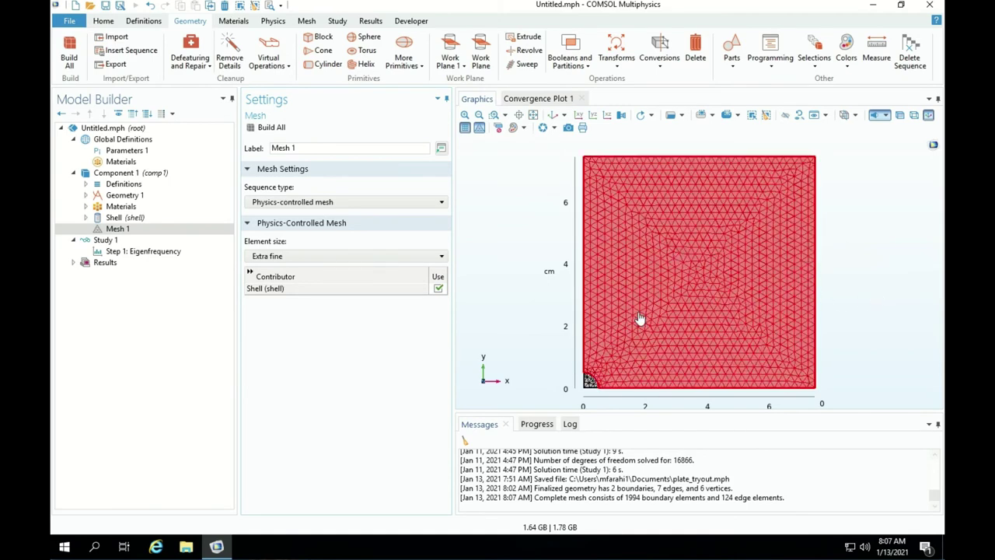
scroll(595, 390, up, 5)
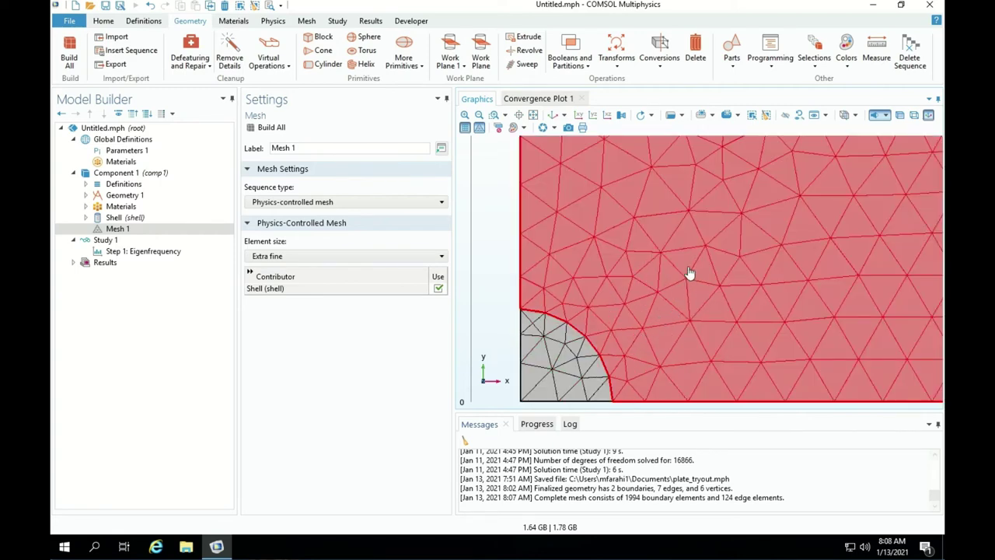
scroll(626, 241, down, 1)
scroll(630, 290, down, 2)
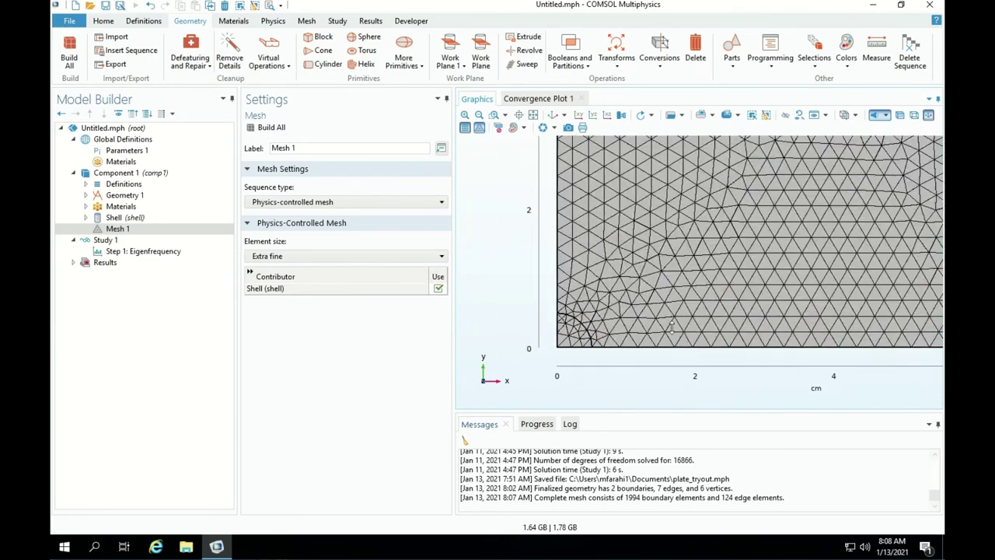
scroll(676, 296, down, 2)
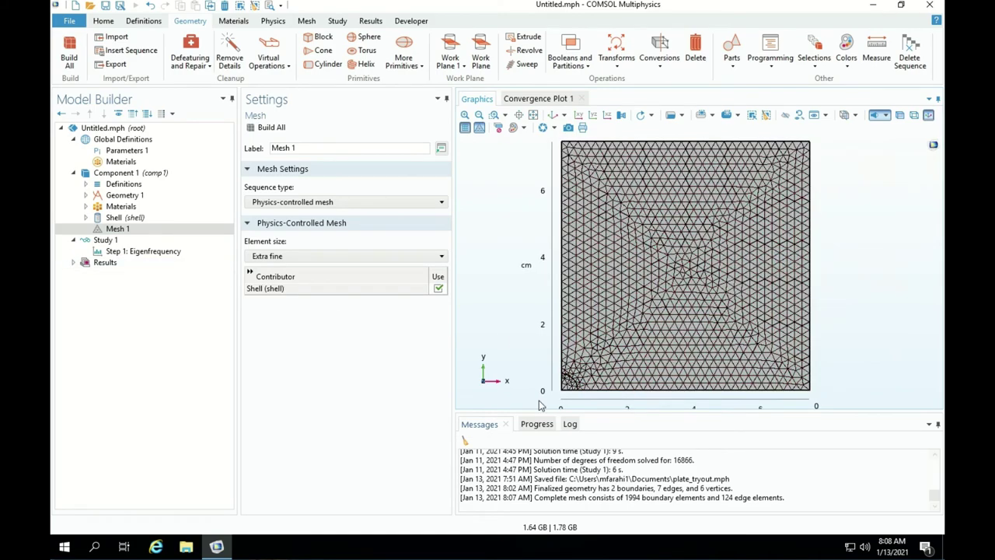
scroll(569, 392, up, 5)
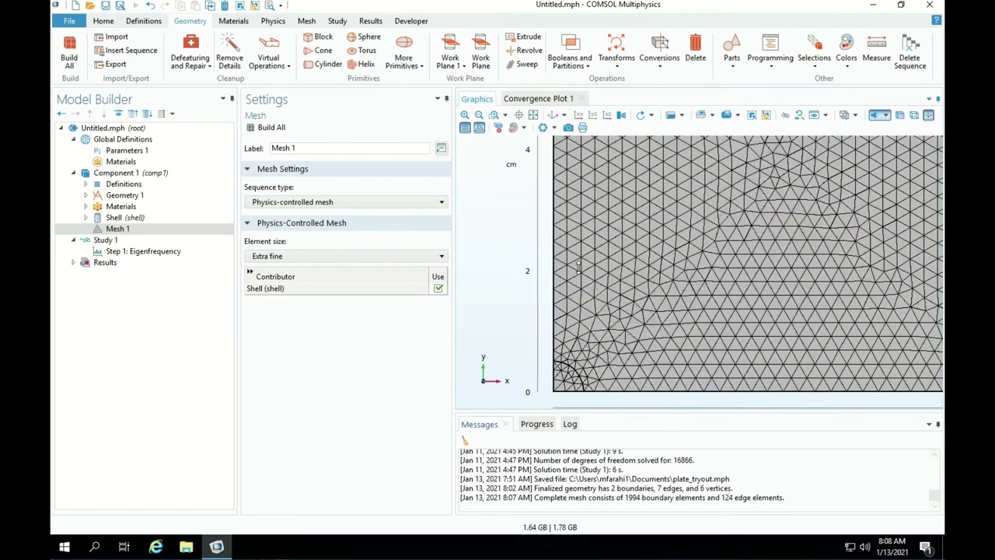
drag(633, 325, 652, 265)
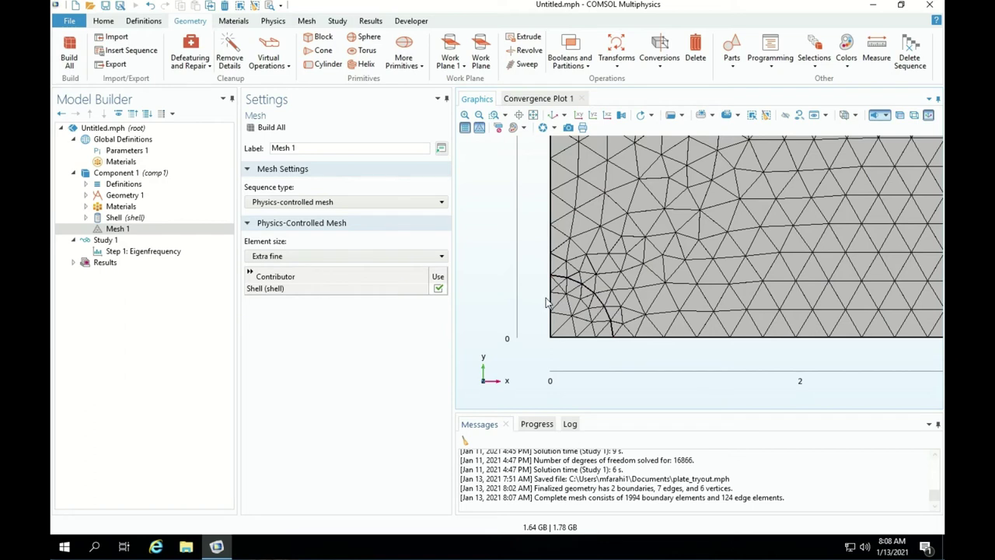
Add Distribution 1 placing 10 elements on cutout edges 1 and 2.
right_click(113, 229)
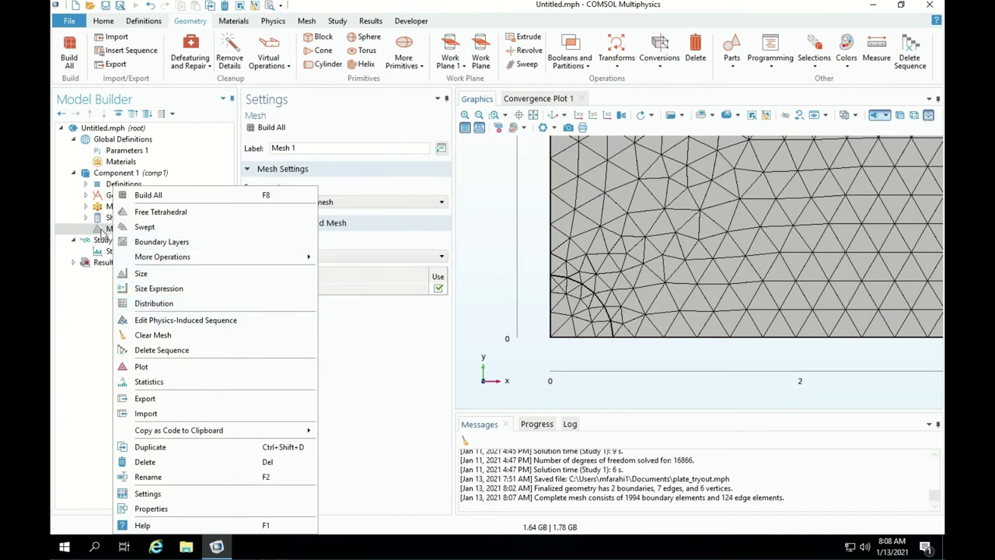
click(155, 304)
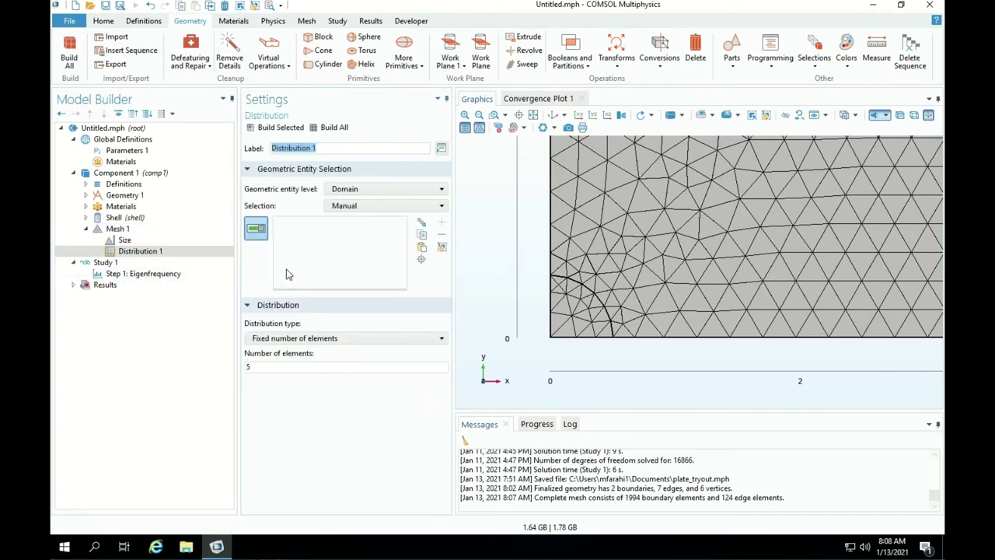
click(346, 188)
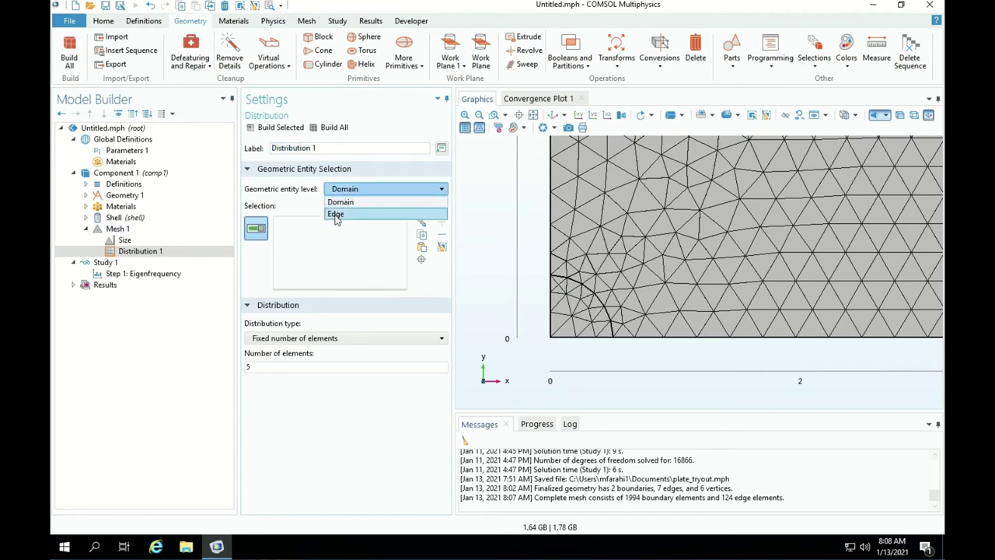
click(498, 220)
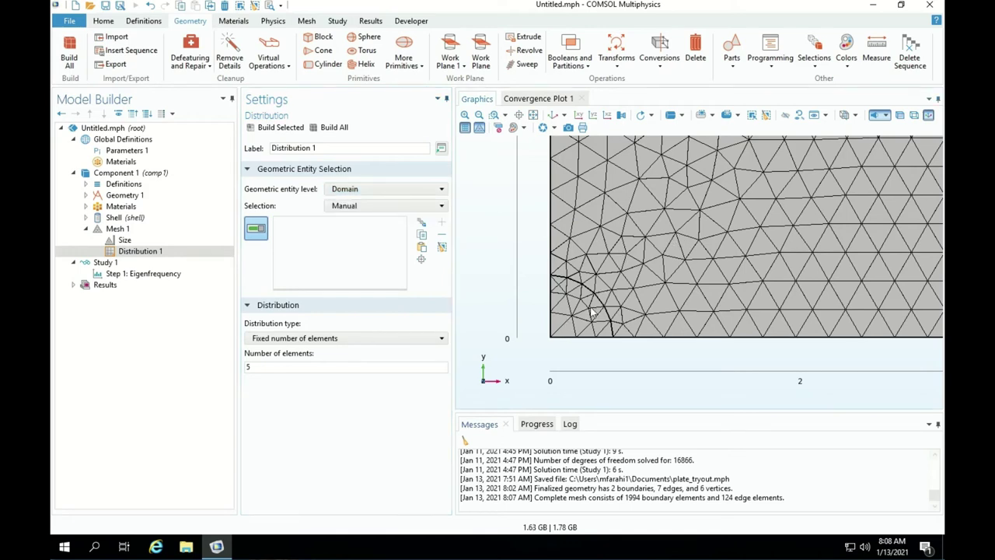
click(349, 207)
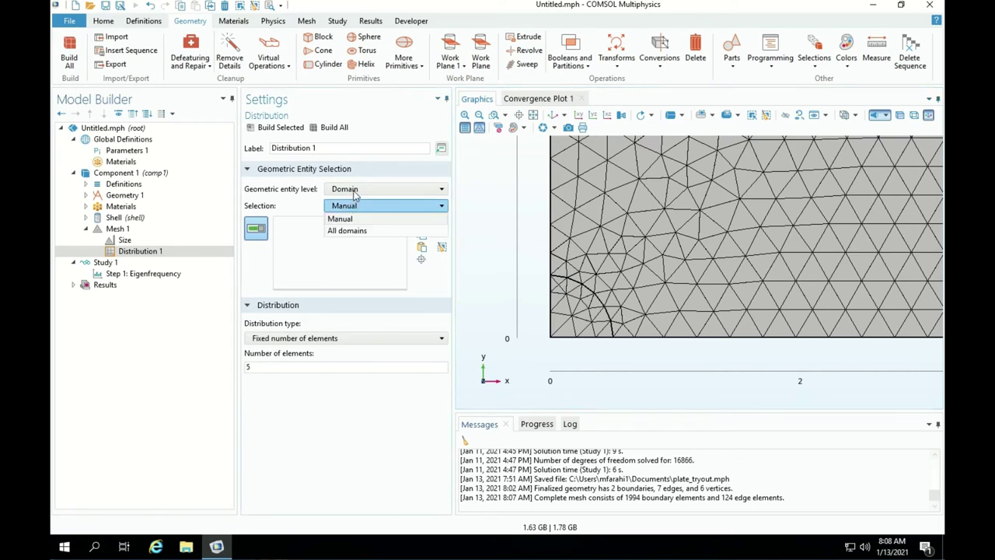
click(352, 189)
click(349, 215)
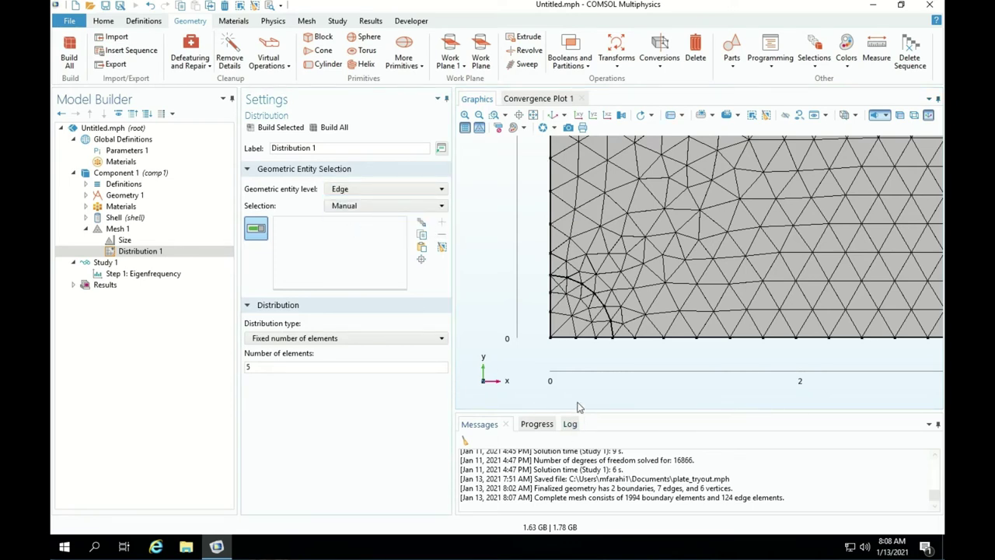
click(572, 340)
click(549, 318)
click(296, 370)
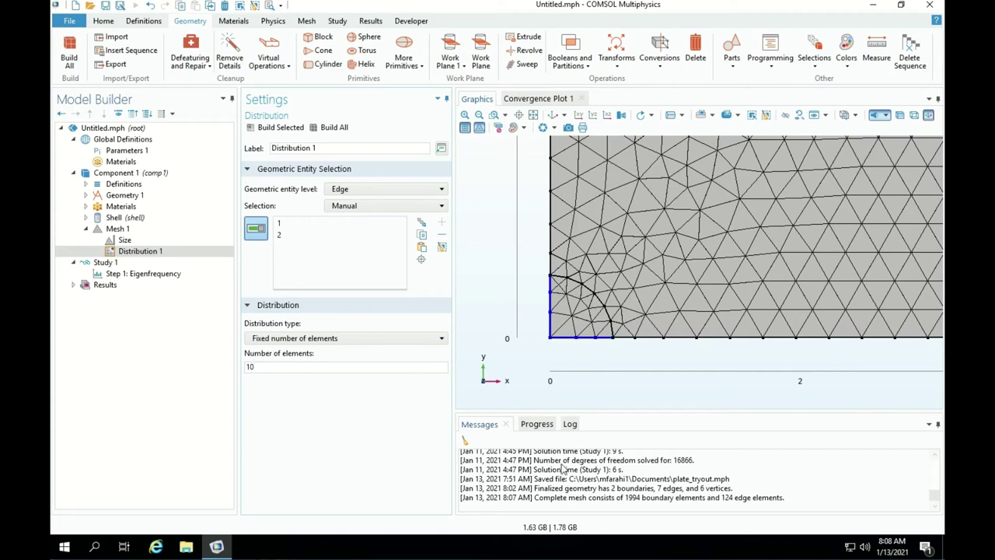
Add Distribution 2 placing 20 elements along arc edge 4.
right_click(120, 232)
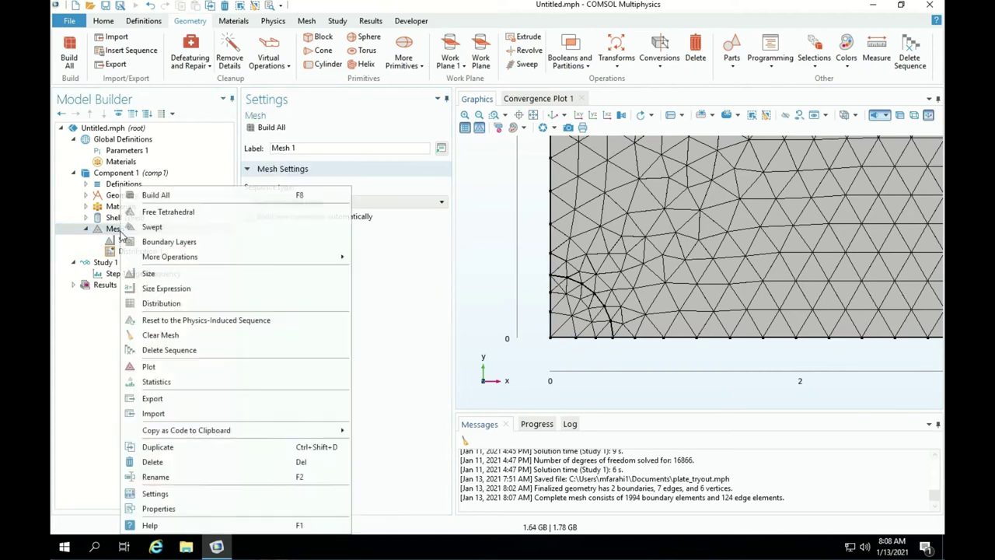
click(156, 303)
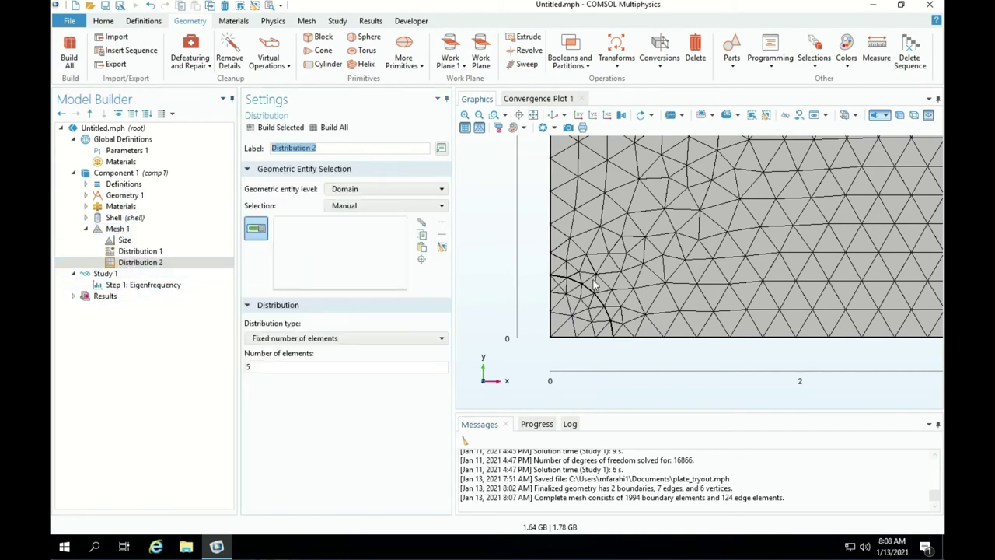
click(365, 189)
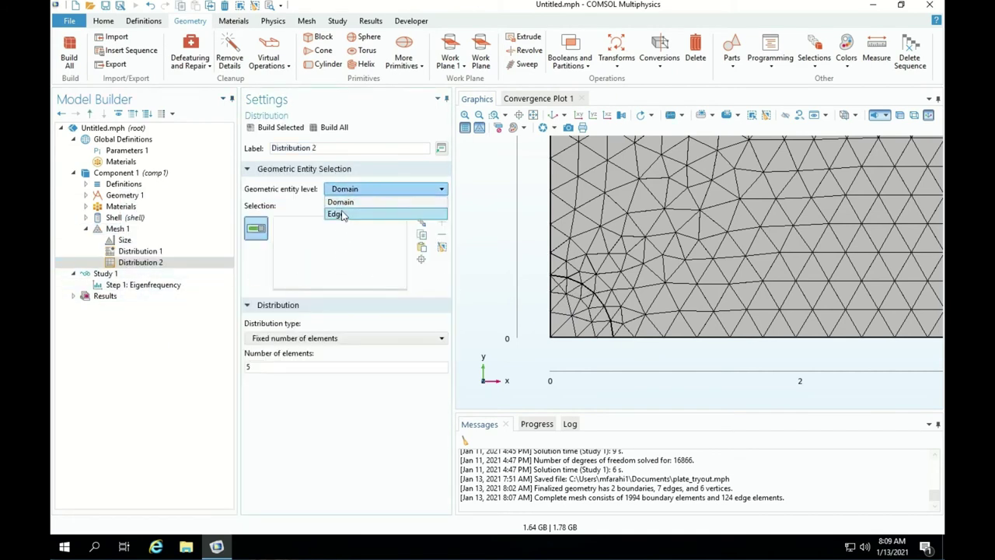
click(356, 214)
click(591, 291)
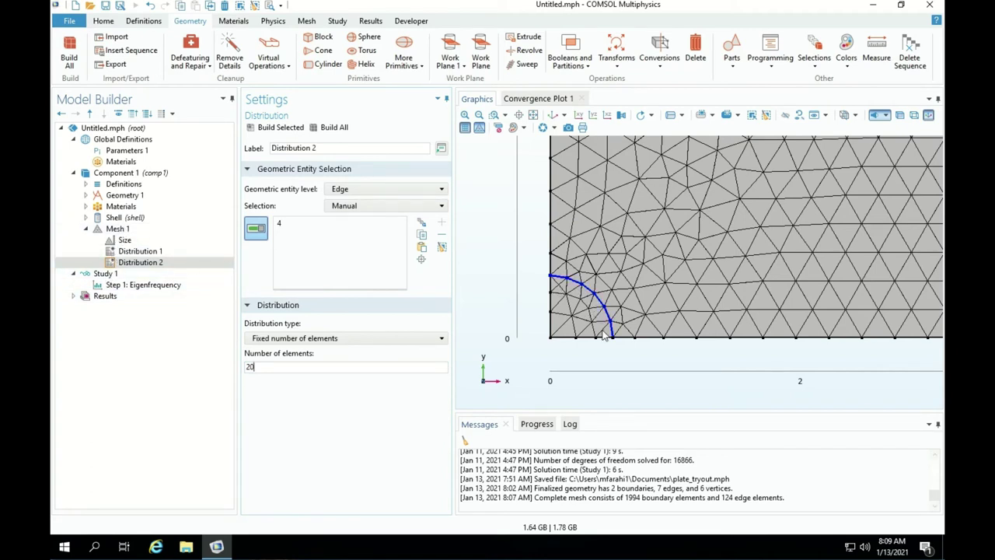
right_click(114, 229)
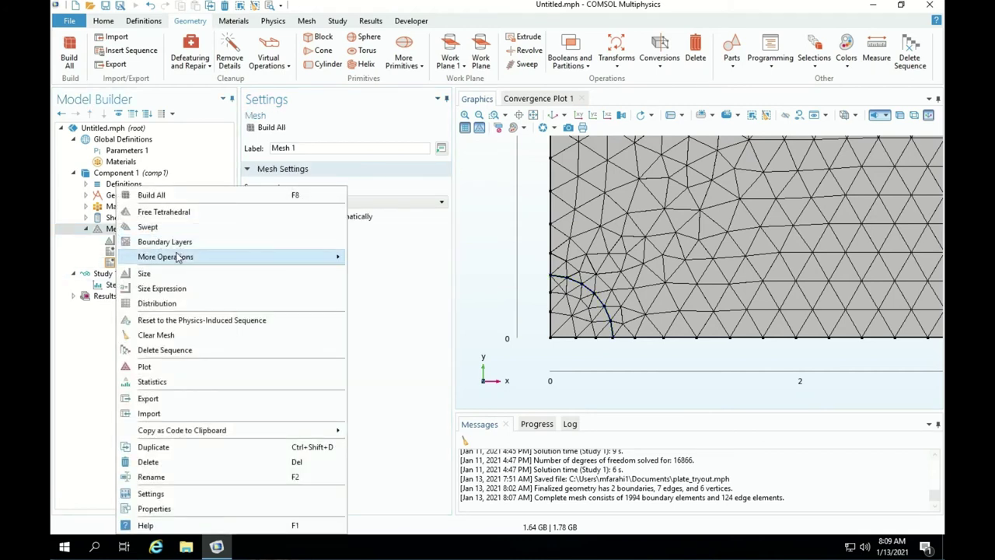
mouse_move(176, 257)
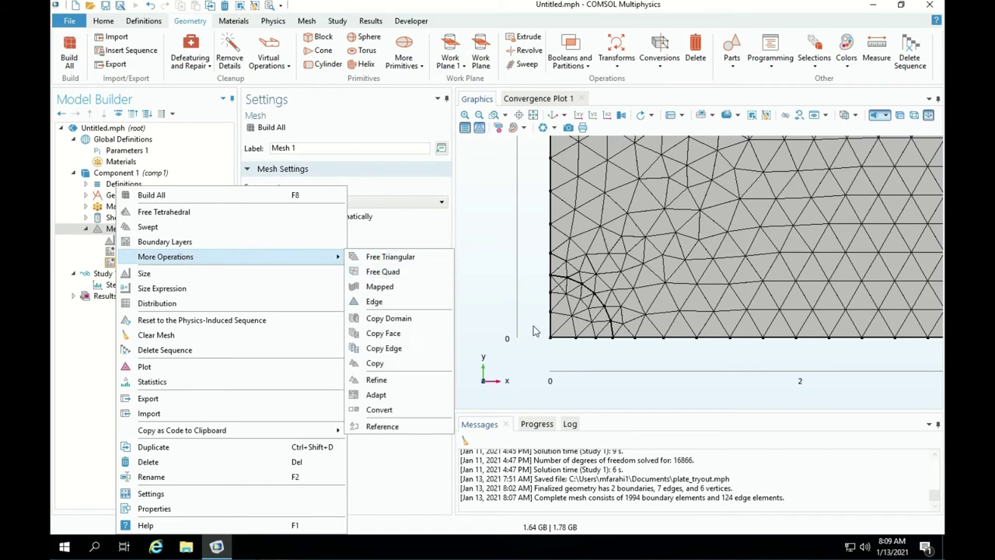
Add a Free Quad mesh operation on the quarter-circle region, boundary 1.
click(531, 326)
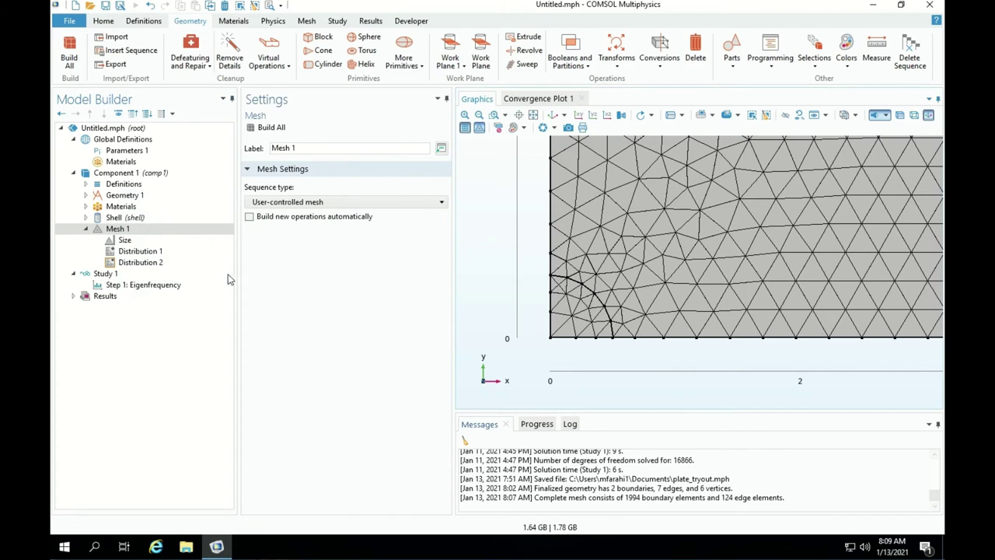
right_click(128, 230)
mouse_move(210, 258)
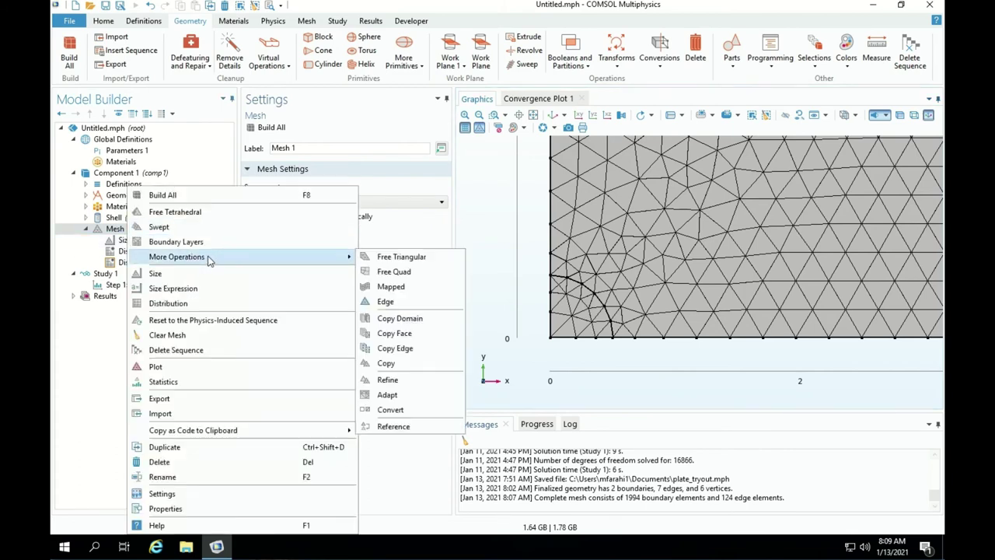
click(394, 272)
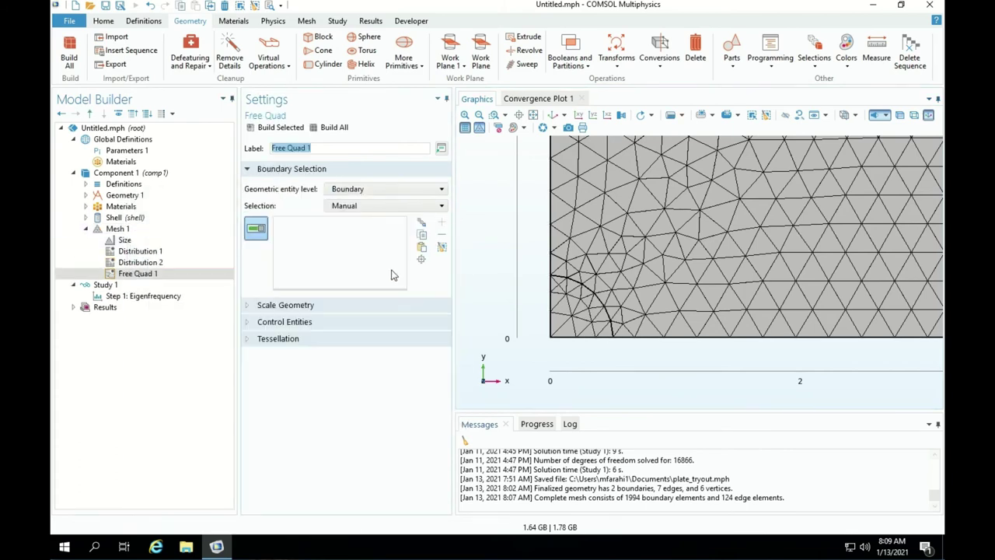
click(371, 193)
click(369, 191)
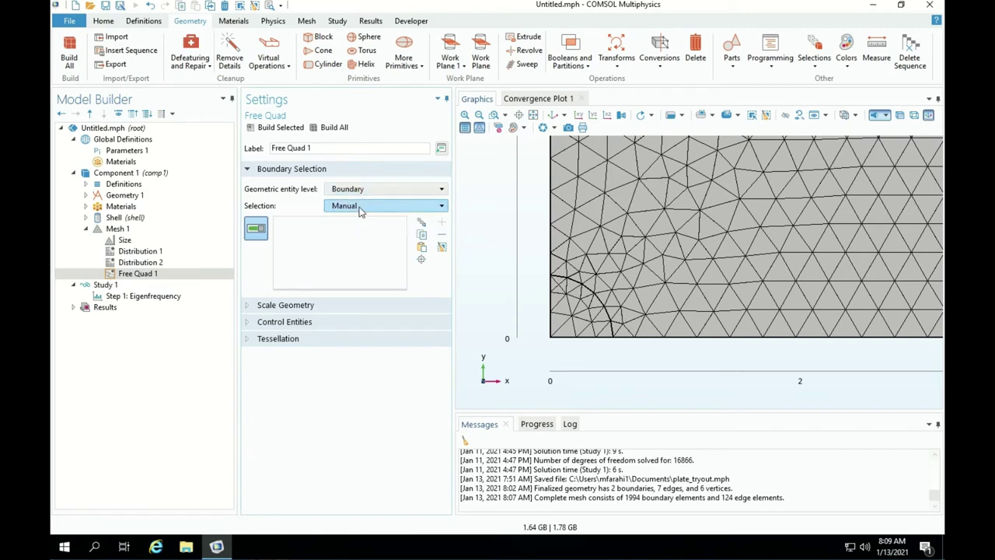
click(568, 307)
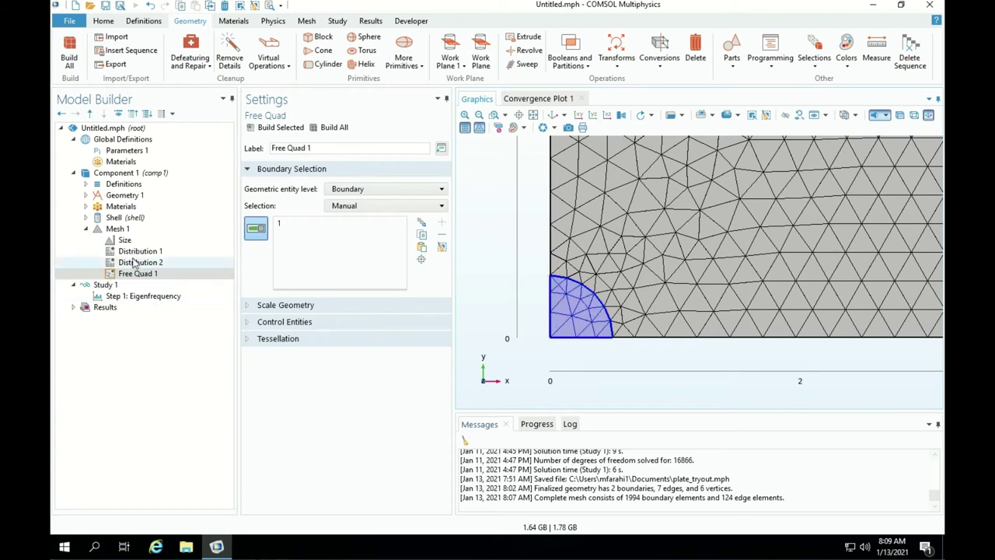
Build the whole mesh and read Free Quad 1's element-size warning.
click(117, 229)
right_click(117, 229)
click(295, 130)
click(274, 127)
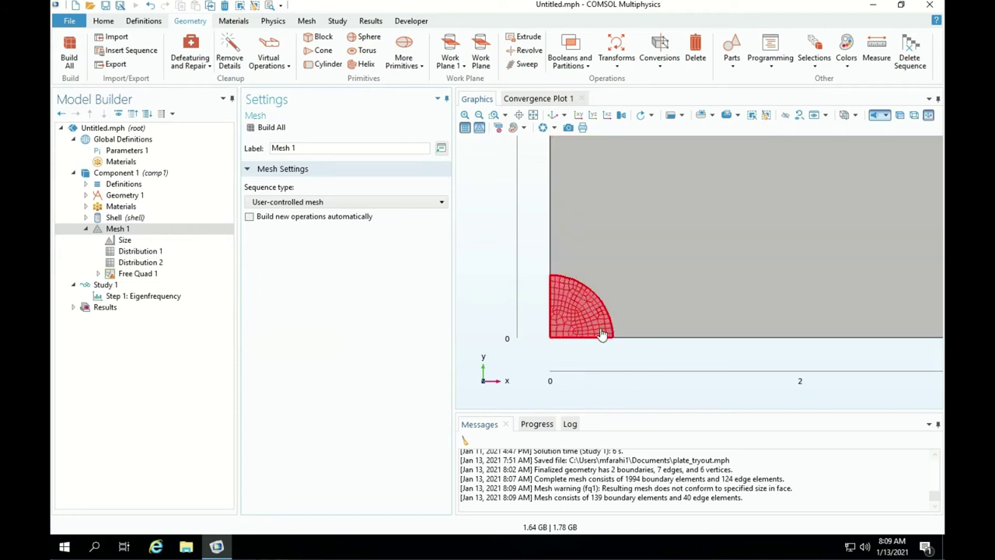
scroll(583, 321, up, 3)
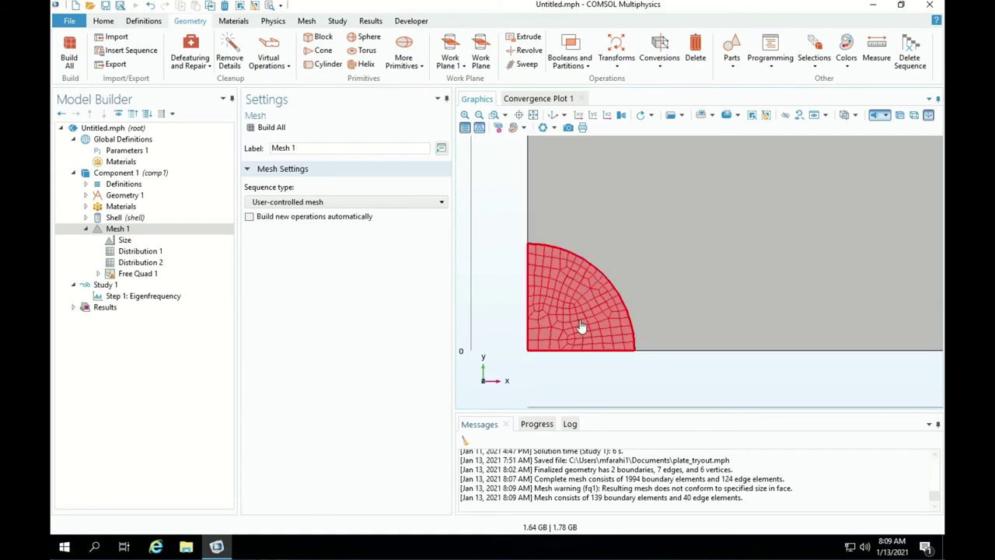
click(98, 274)
click(123, 286)
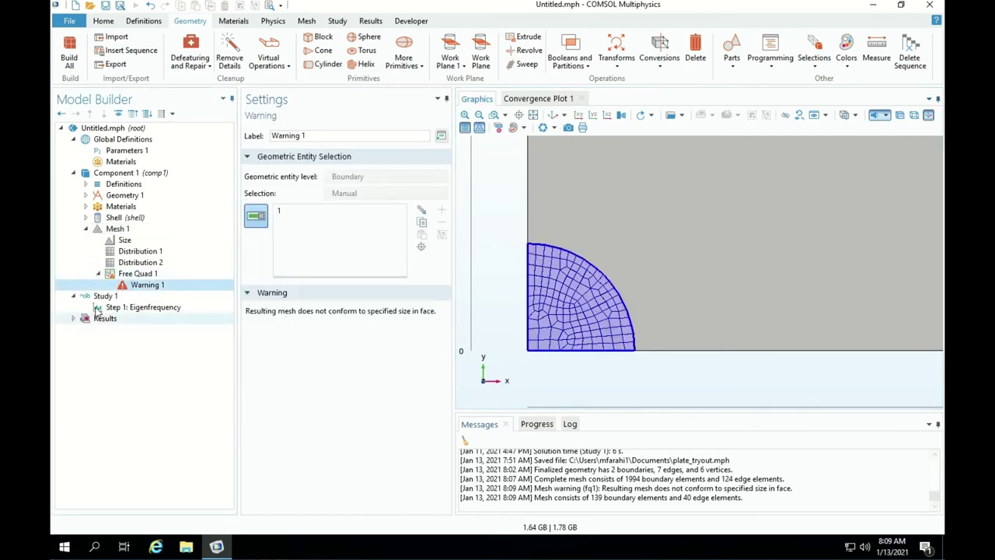
click(98, 273)
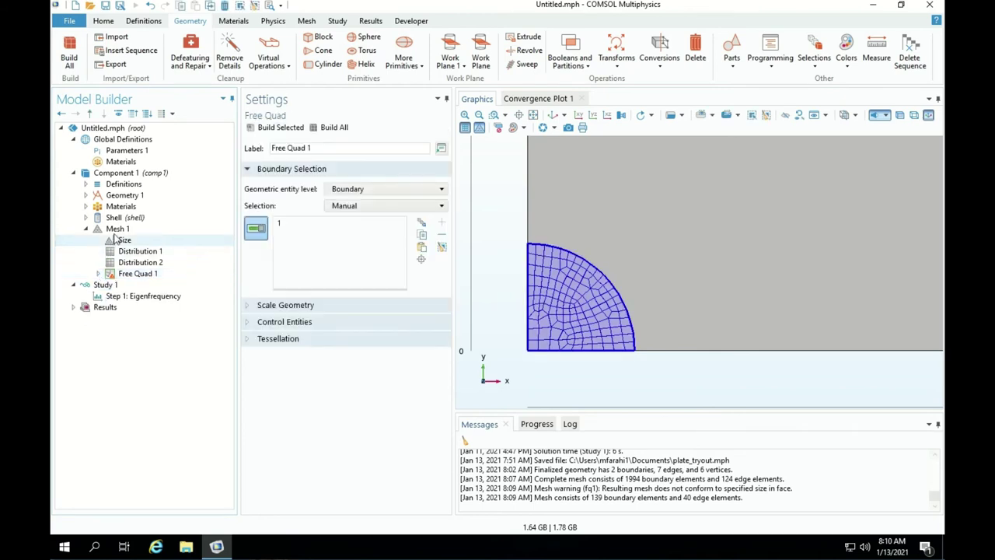
Add a Mapped mesh operation to Mesh 1, then delete it again.
scroll(723, 218, down, 3)
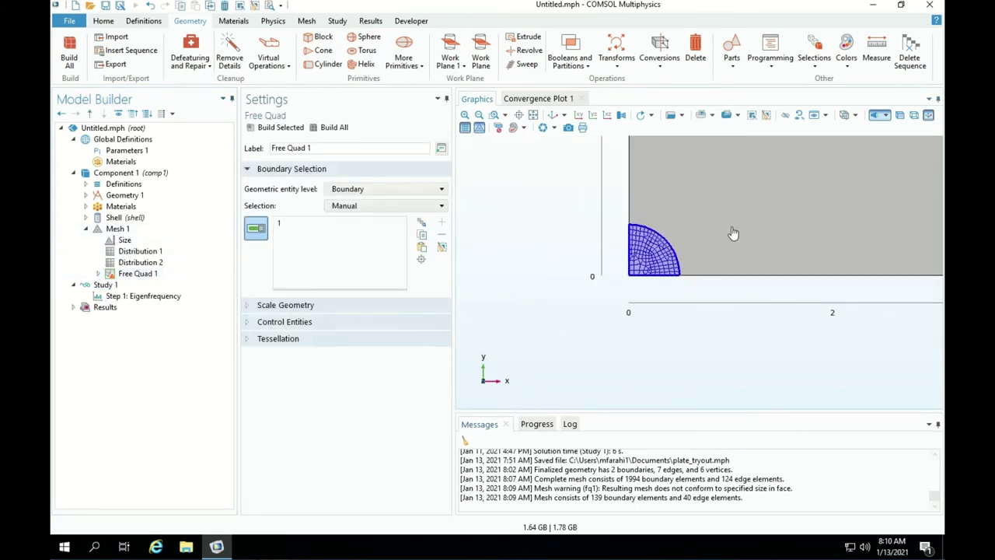
scroll(733, 218, up, 2)
scroll(642, 251, down, 3)
drag(644, 293, 637, 317)
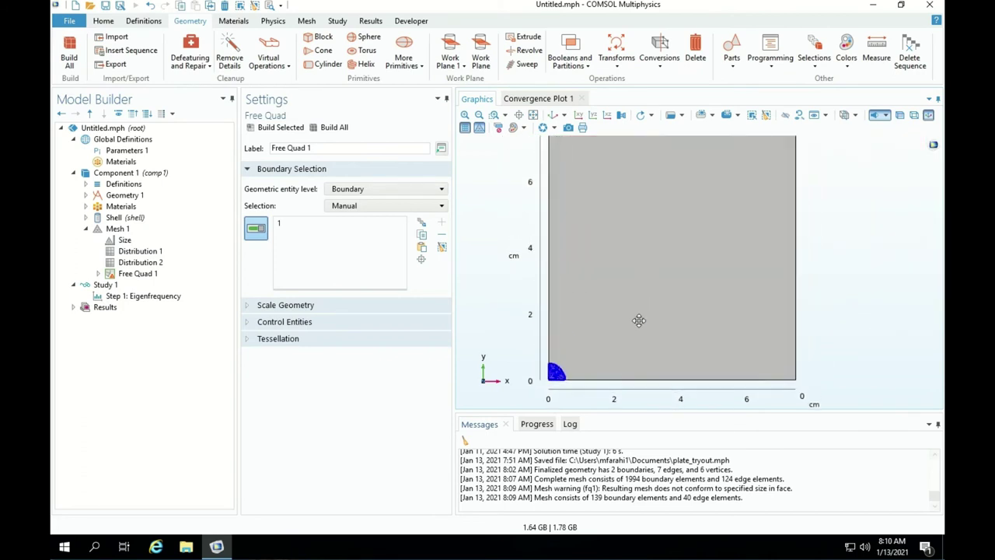
click(112, 228)
right_click(113, 229)
mouse_move(172, 247)
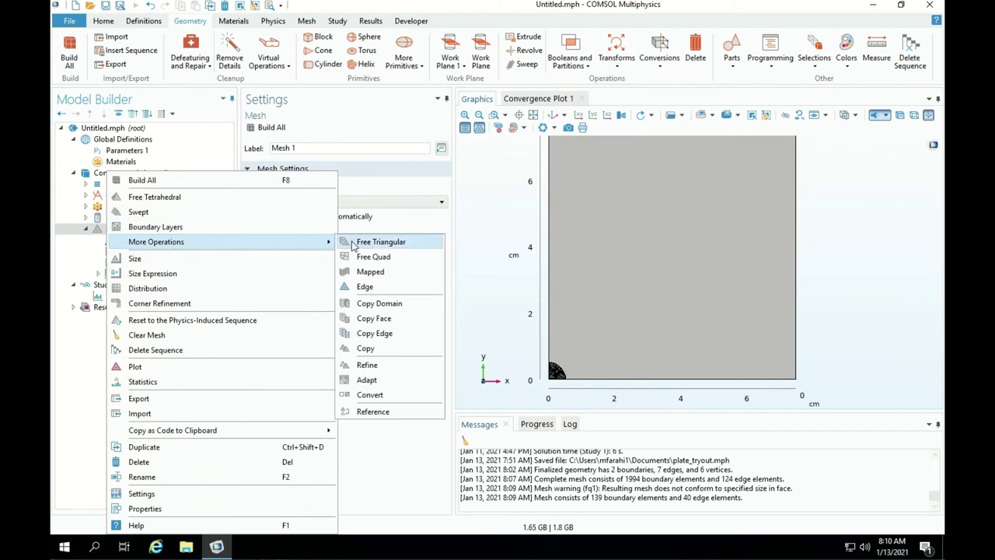
click(371, 272)
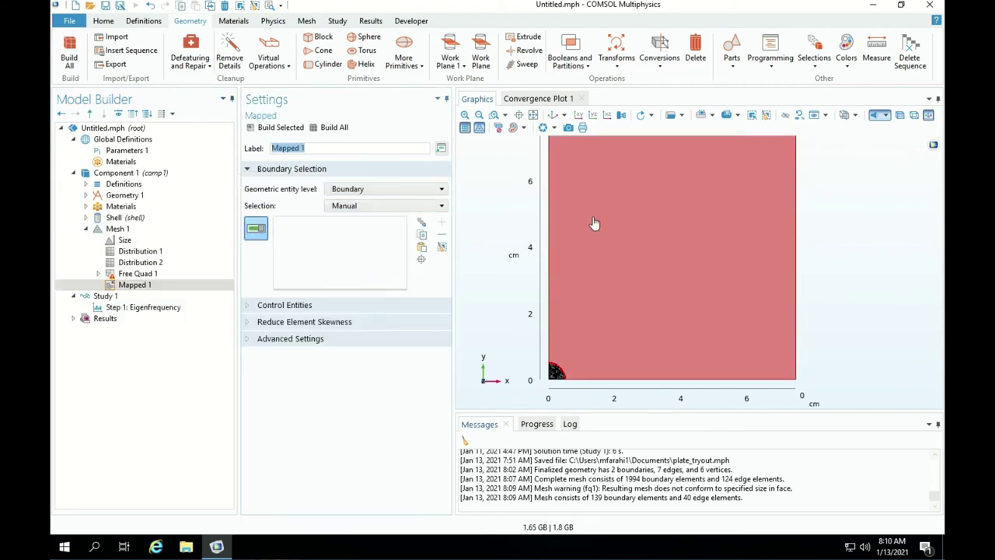
right_click(130, 286)
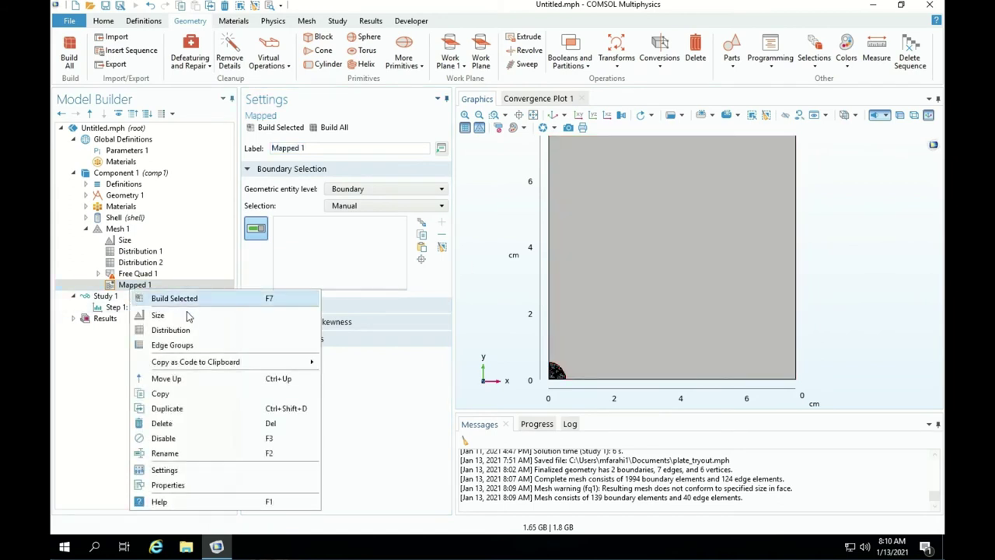
click(184, 423)
click(518, 317)
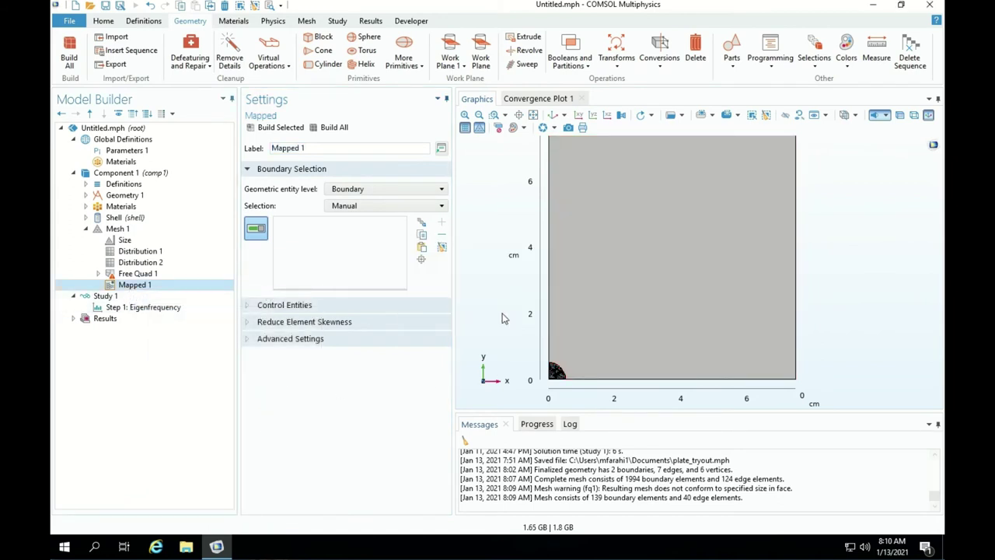
Add a Size node to Mesh 1 with the predefined Extra fine element size.
right_click(113, 230)
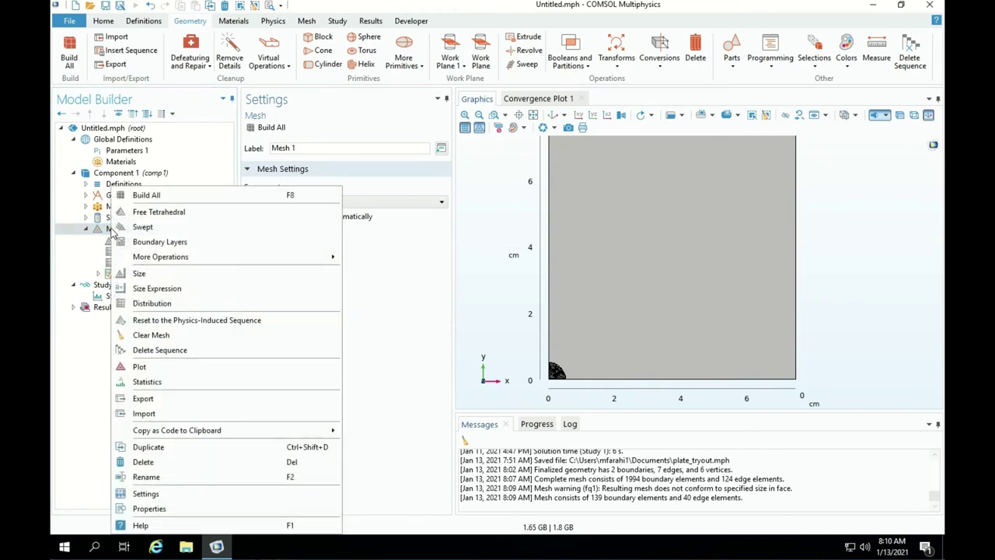
click(140, 273)
click(349, 287)
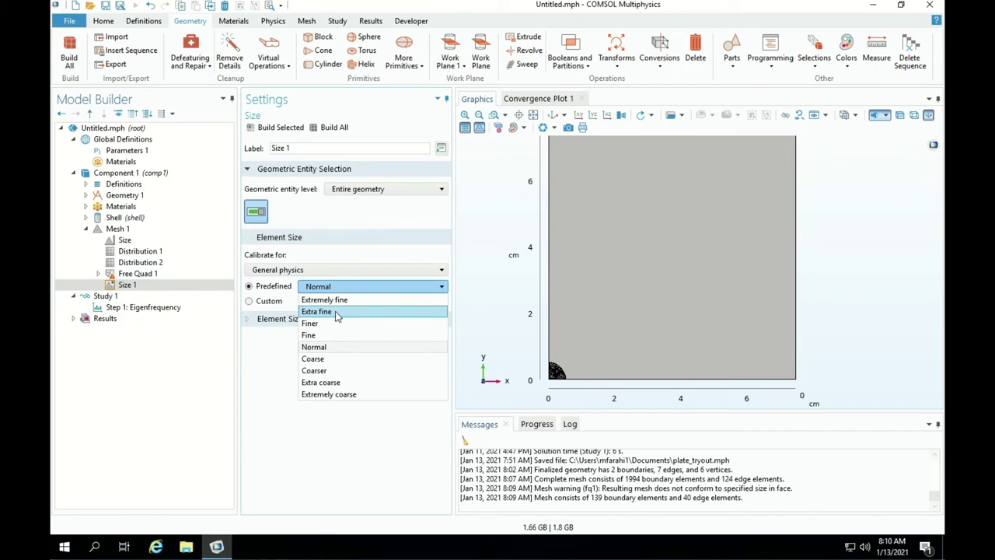
click(337, 313)
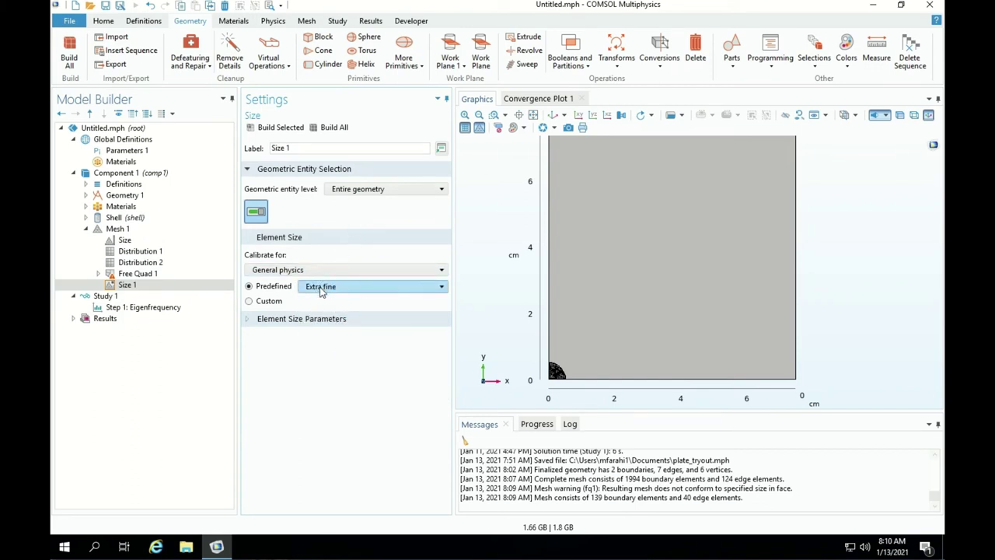
click(312, 287)
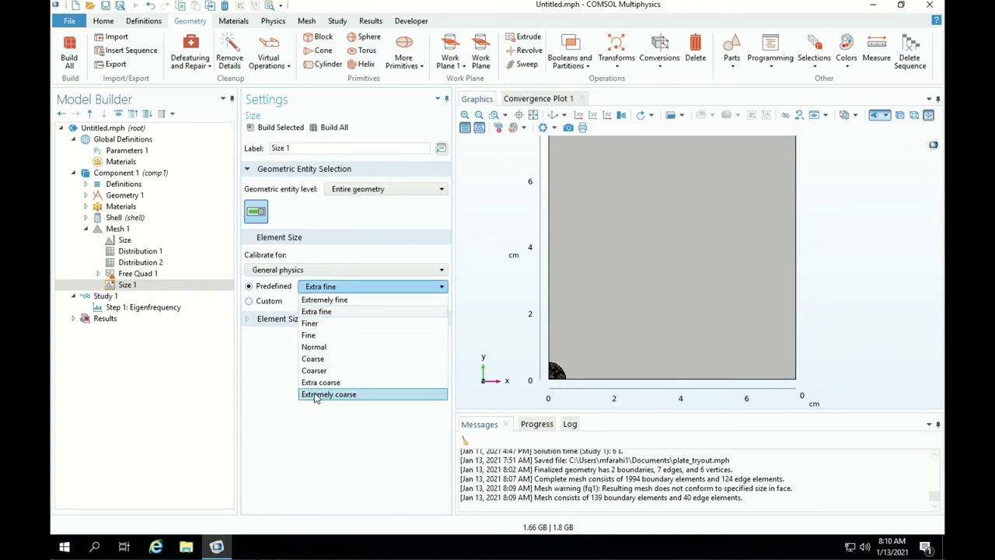
click(283, 364)
click(250, 301)
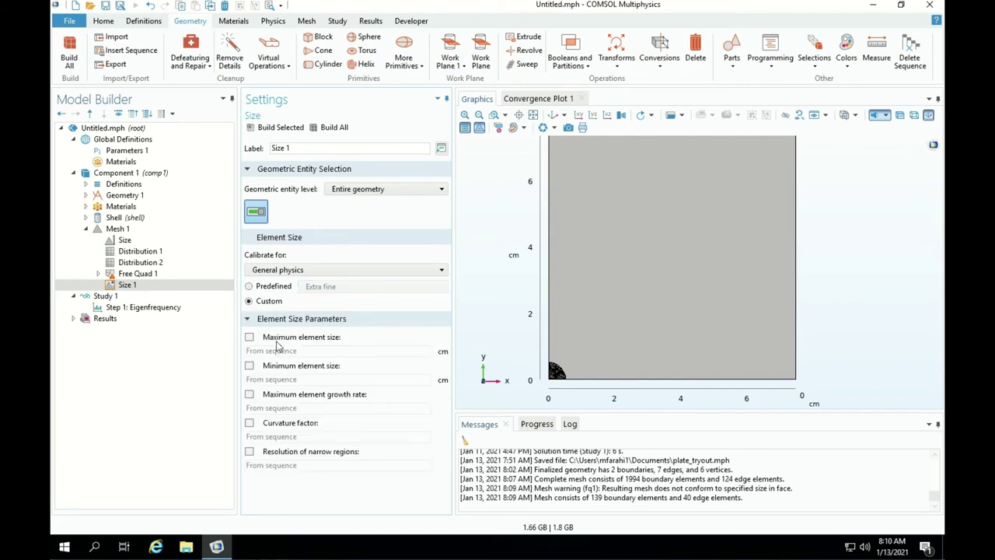
click(267, 290)
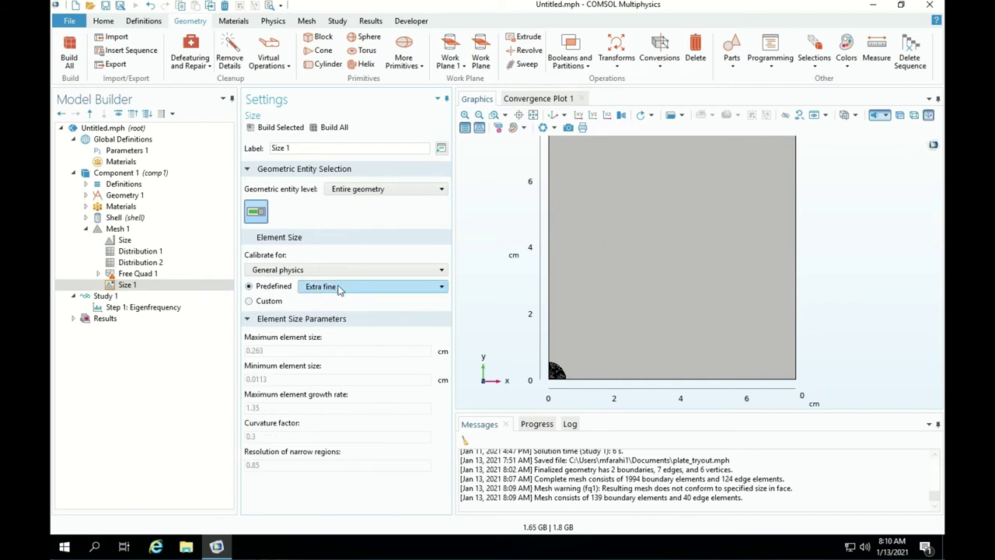
Add a Mapped operation to Mesh 1 and assign the plate boundary to it.
click(110, 229)
right_click(111, 229)
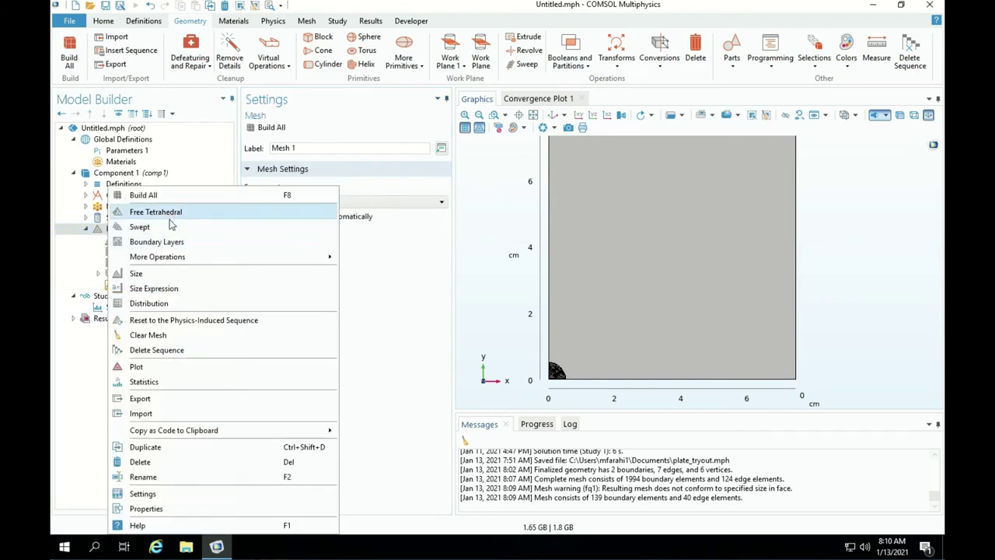
mouse_move(169, 264)
click(362, 286)
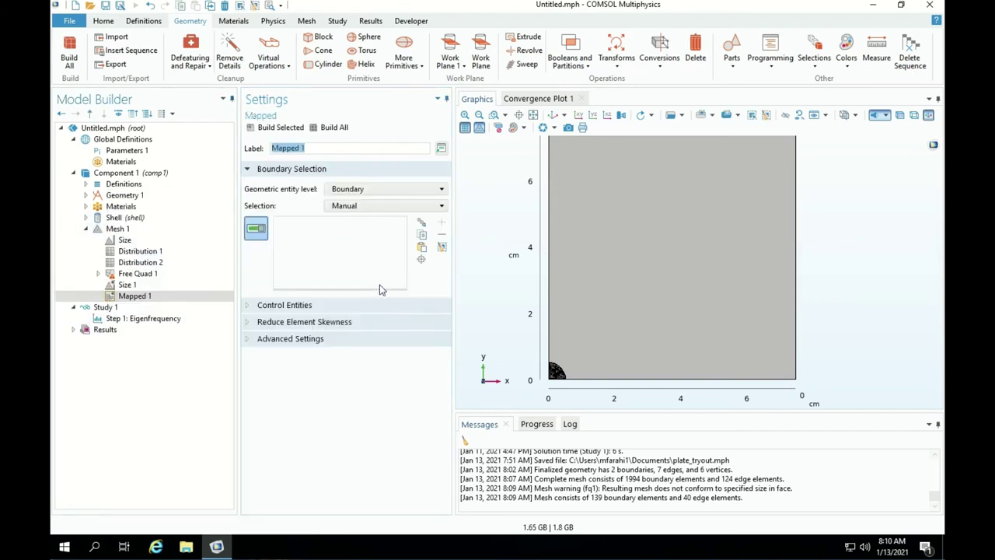
click(624, 284)
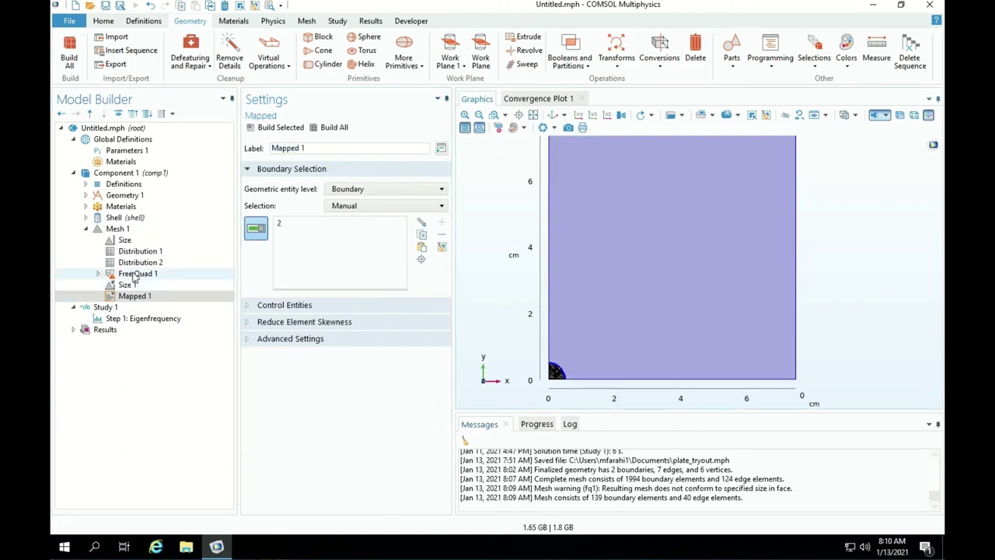
Build the whole Mesh 1 sequence, giving 679 boundary and 114 edge elements.
click(125, 230)
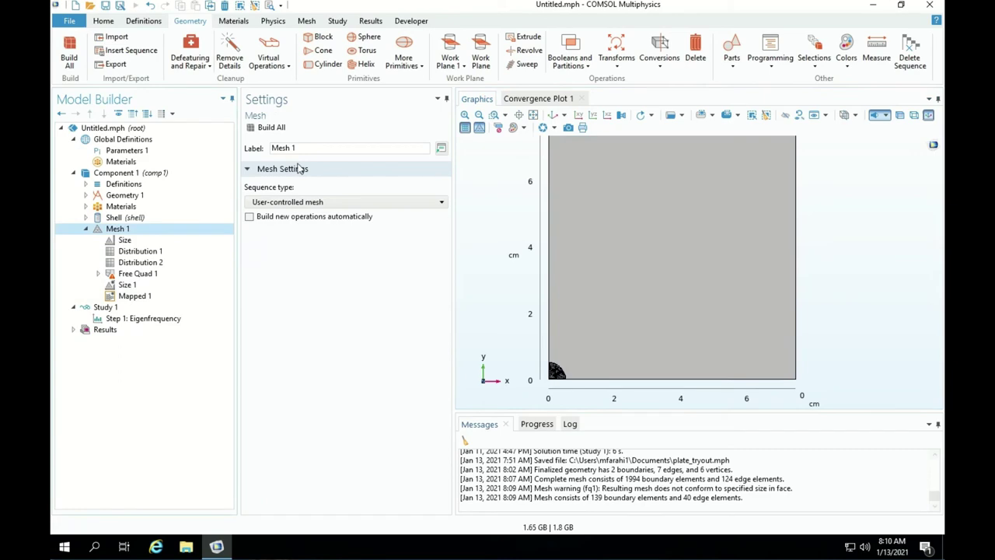
click(264, 128)
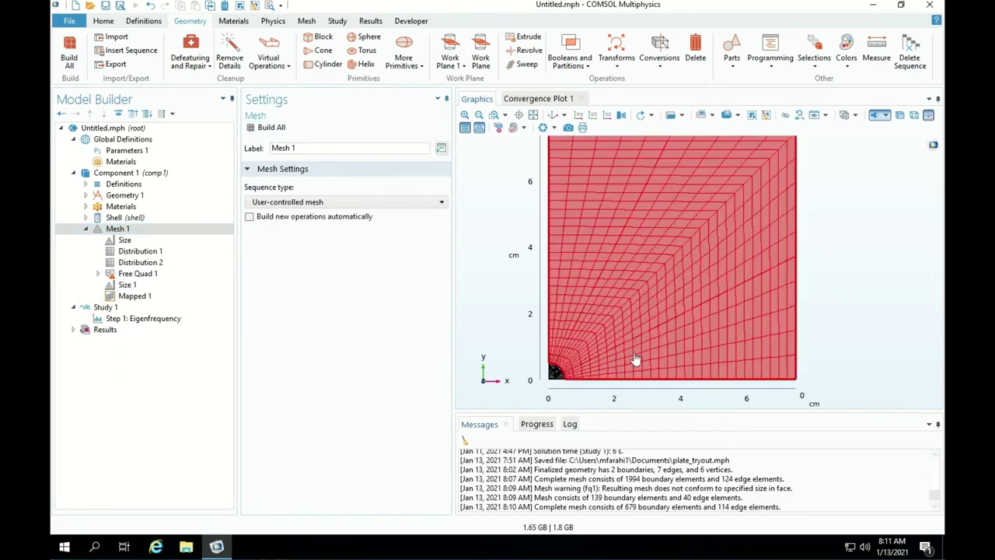
scroll(679, 167, down, 2)
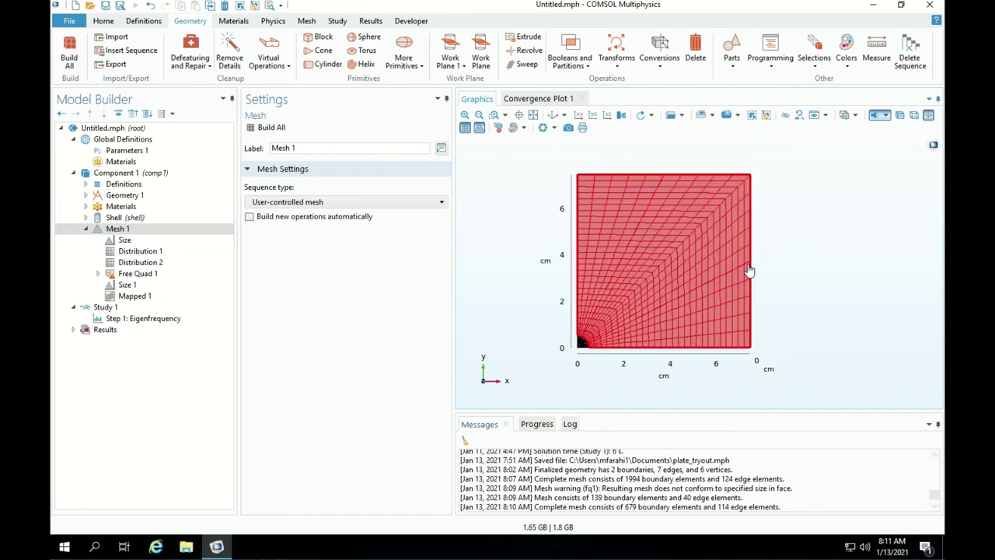
scroll(622, 332, up, 4)
scroll(622, 311, up, 4)
scroll(709, 244, down, 8)
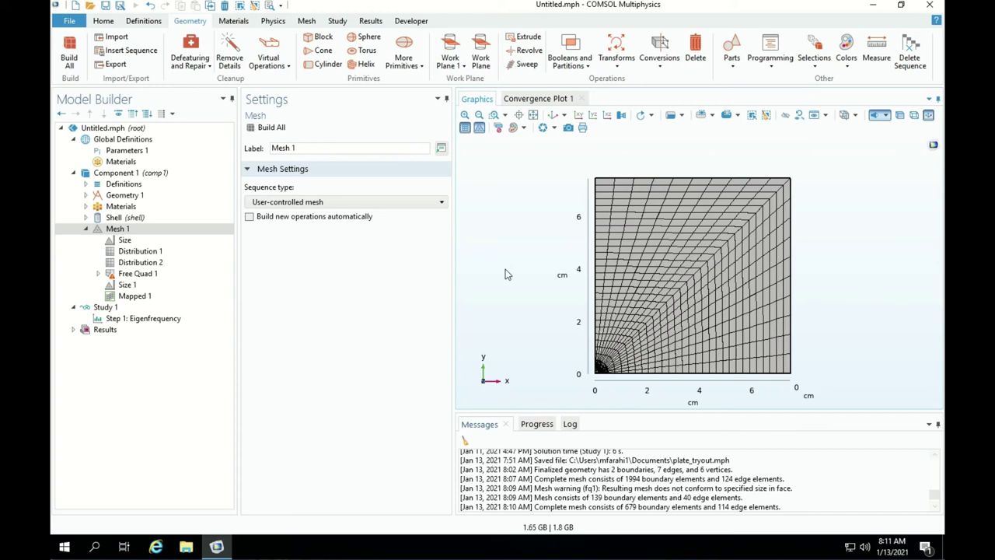
Set Step 1: Eigenfrequency to Manual search with 8 desired eigenfrequencies, then compute the study.
click(86, 230)
click(115, 251)
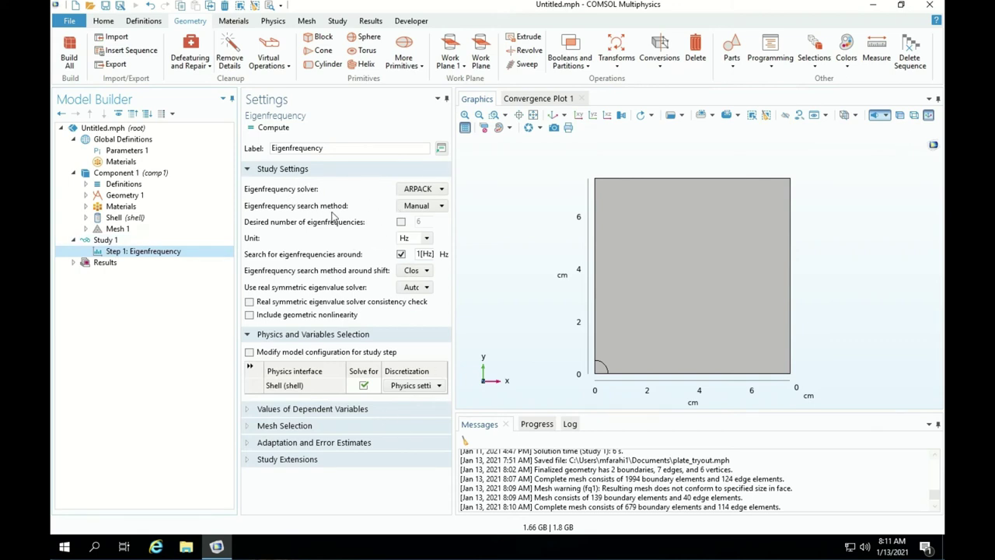
click(411, 207)
click(411, 207)
click(401, 222)
click(270, 129)
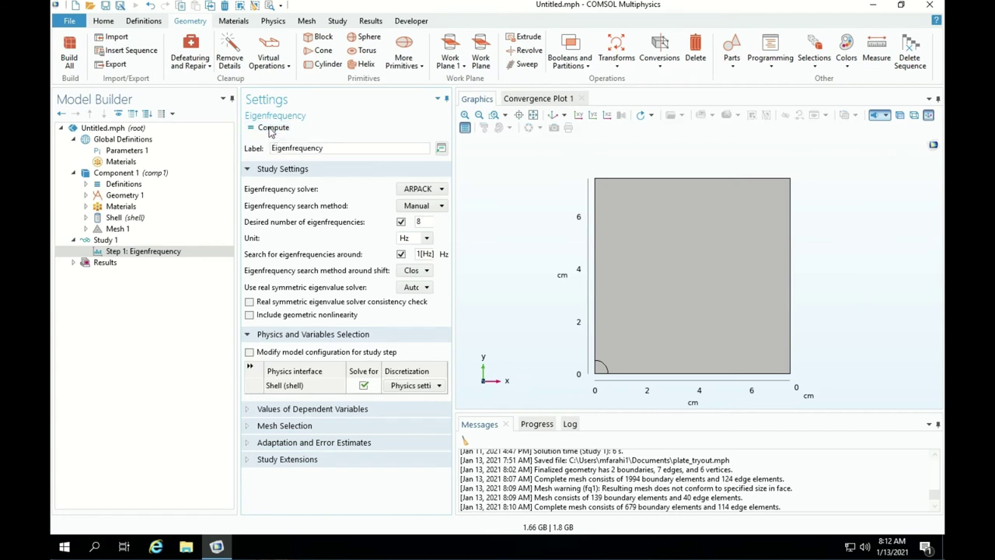
After solving, tilt and zoom the 130.94 Hz Mode Shape (shell) plot into a 3-D view.
click(526, 425)
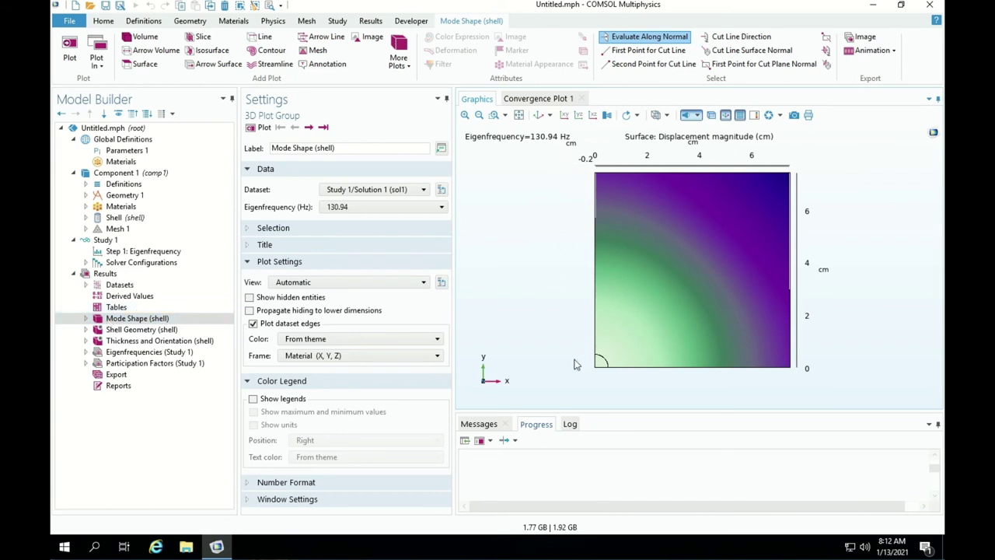
drag(579, 363, 589, 304)
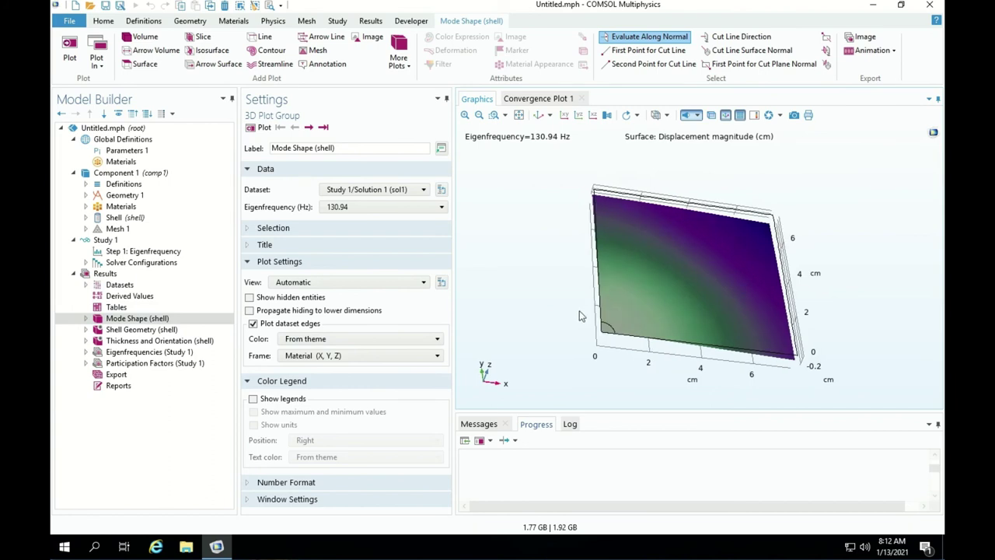
mouse_move(517, 348)
mouse_down()
mouse_move(526, 349)
mouse_move(509, 332)
mouse_up()
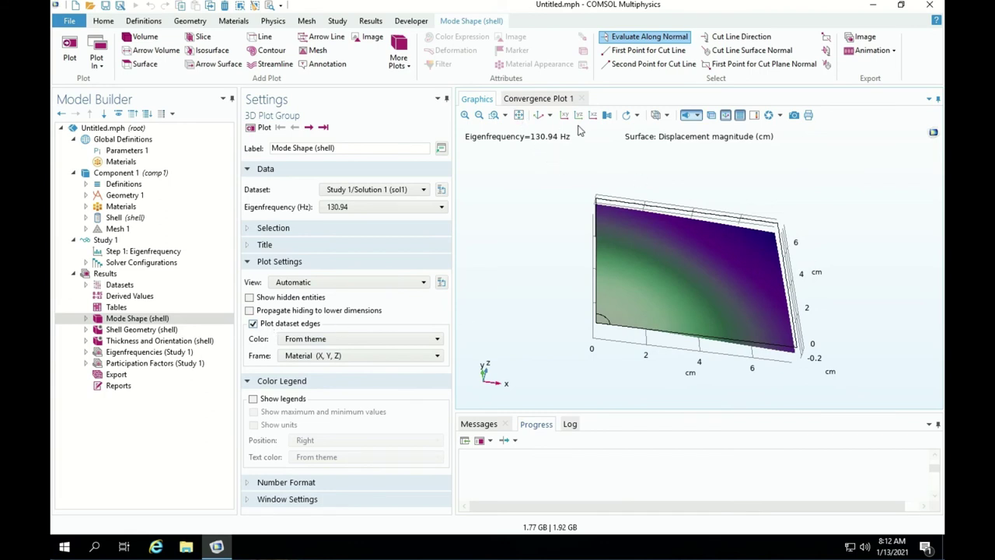
scroll(787, 218, up, 5)
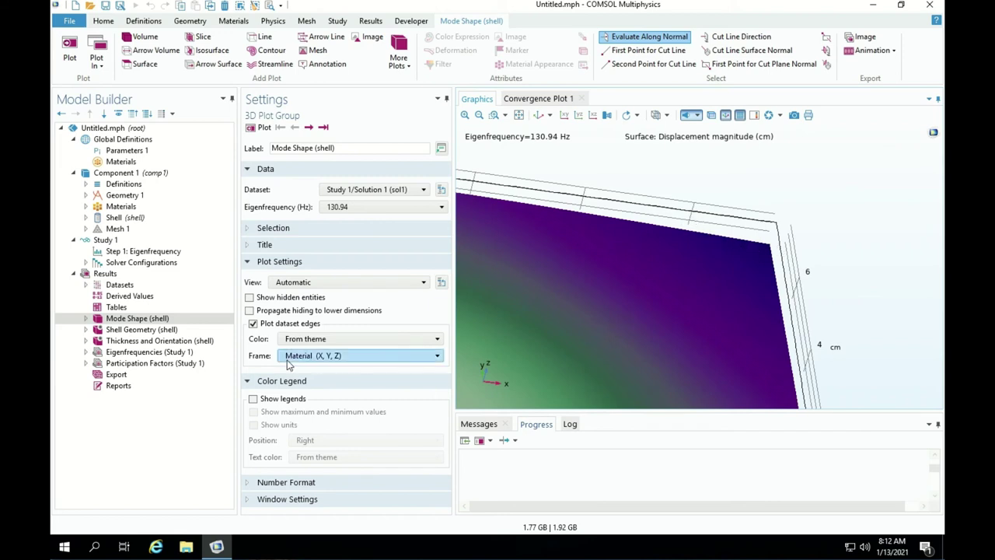
Turn off Plot dataset edges in Mode Shape (shell) and replot.
click(252, 324)
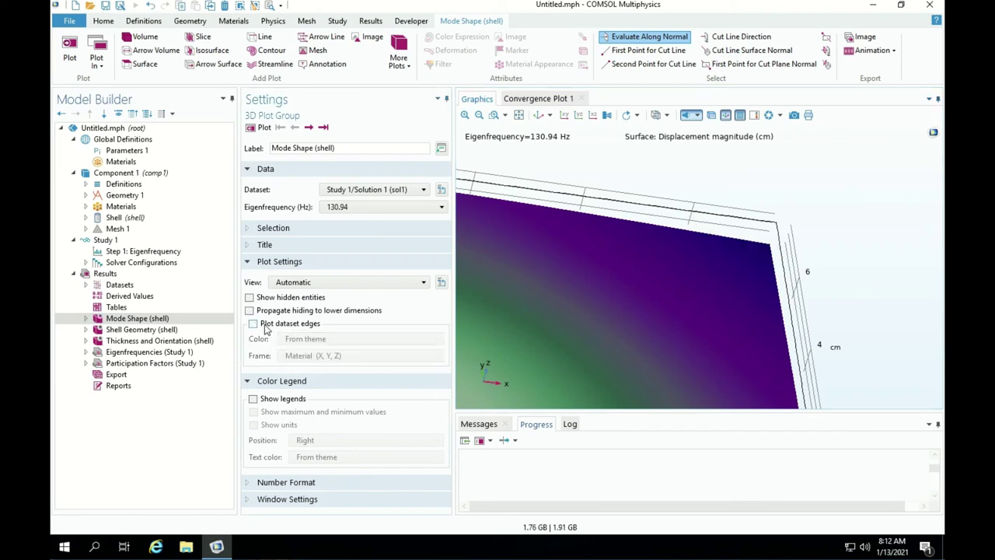
click(256, 128)
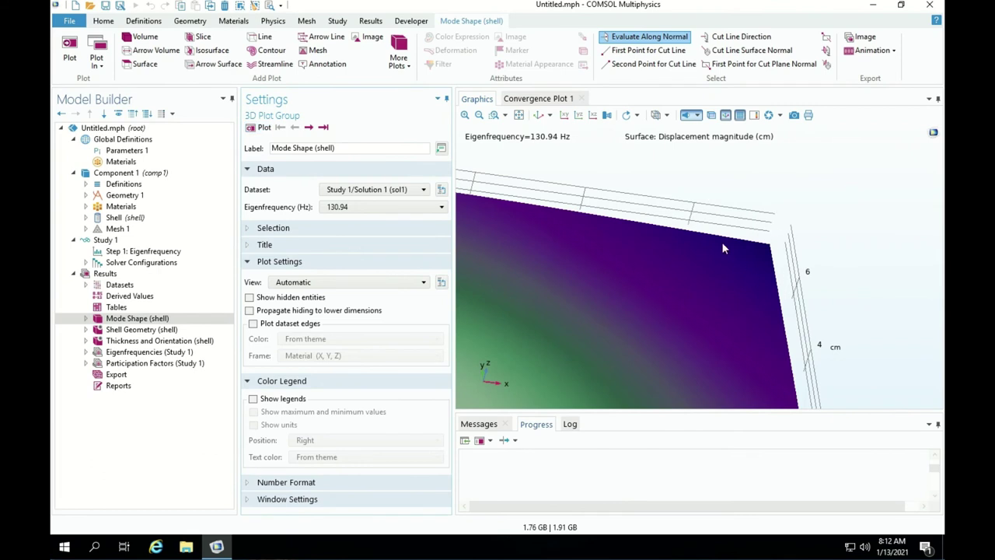
scroll(703, 233, down, 3)
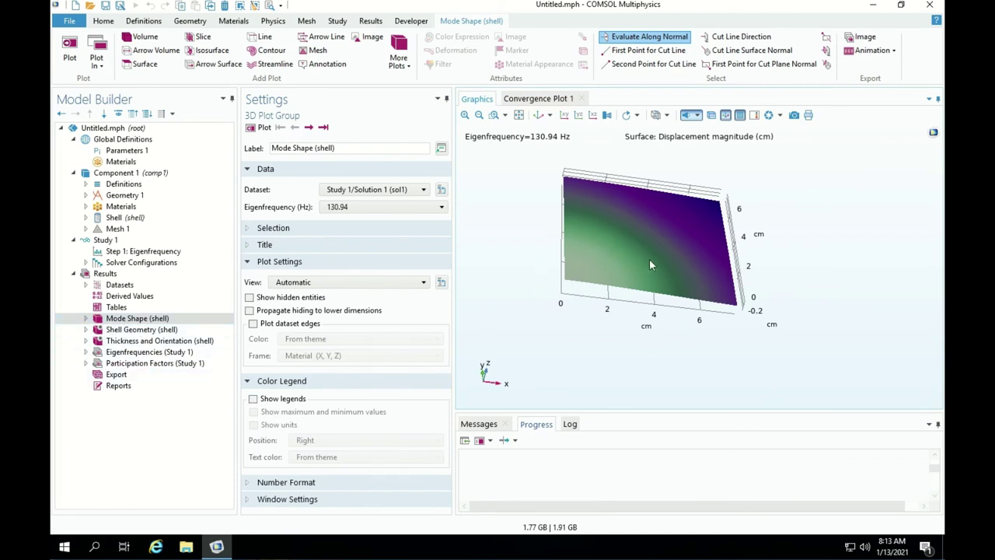
Set Surface 1's color table to Rainbow and reset the plot to the default view.
click(86, 318)
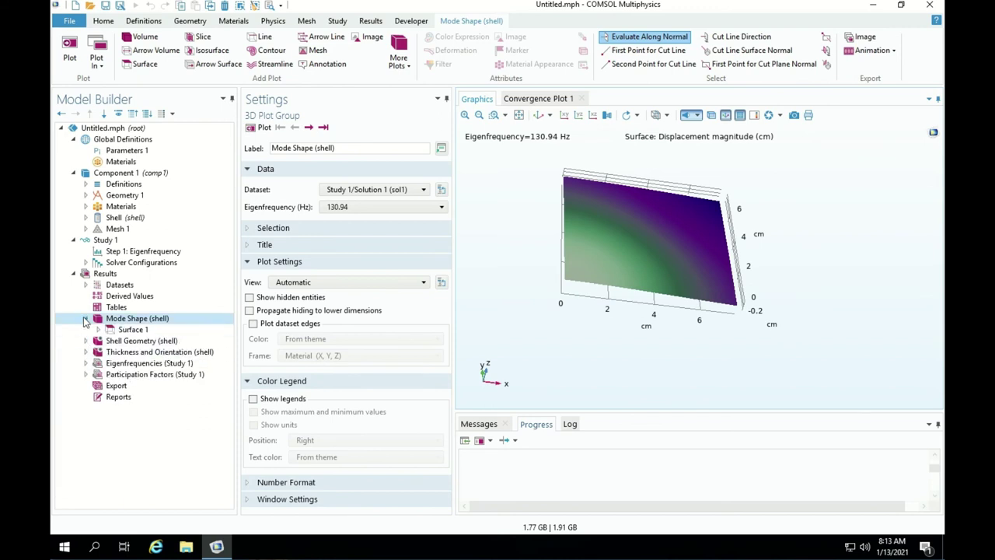
click(129, 329)
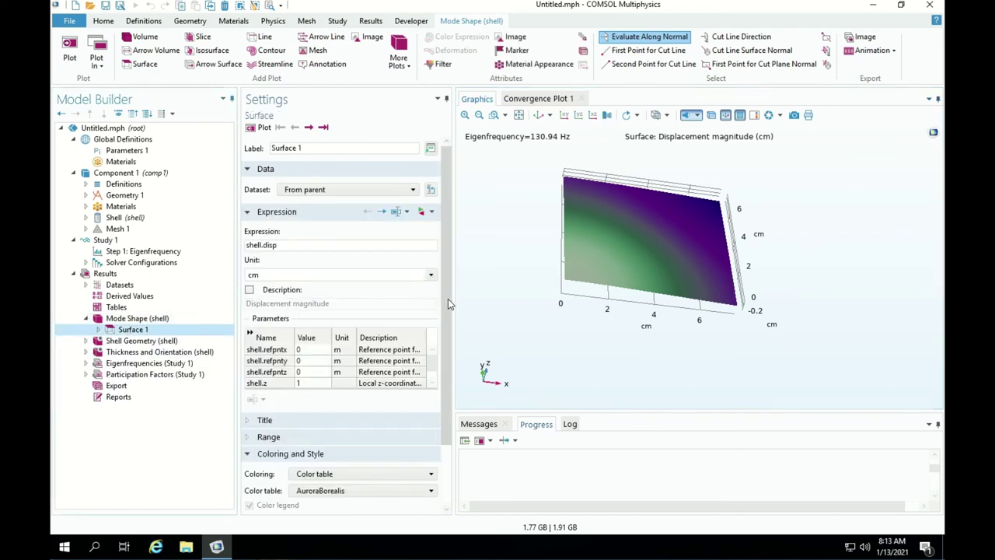
drag(448, 299, 454, 400)
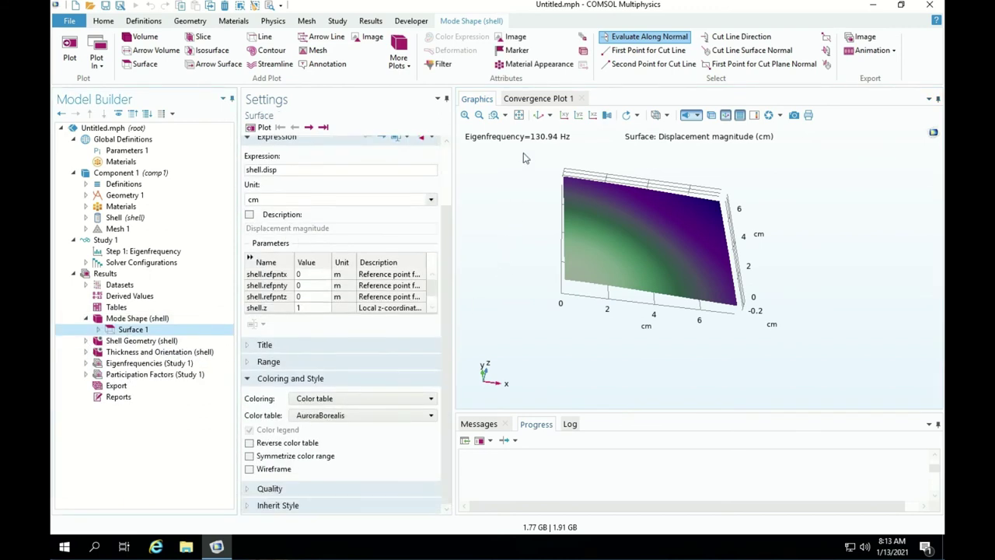
click(339, 402)
click(339, 402)
click(333, 416)
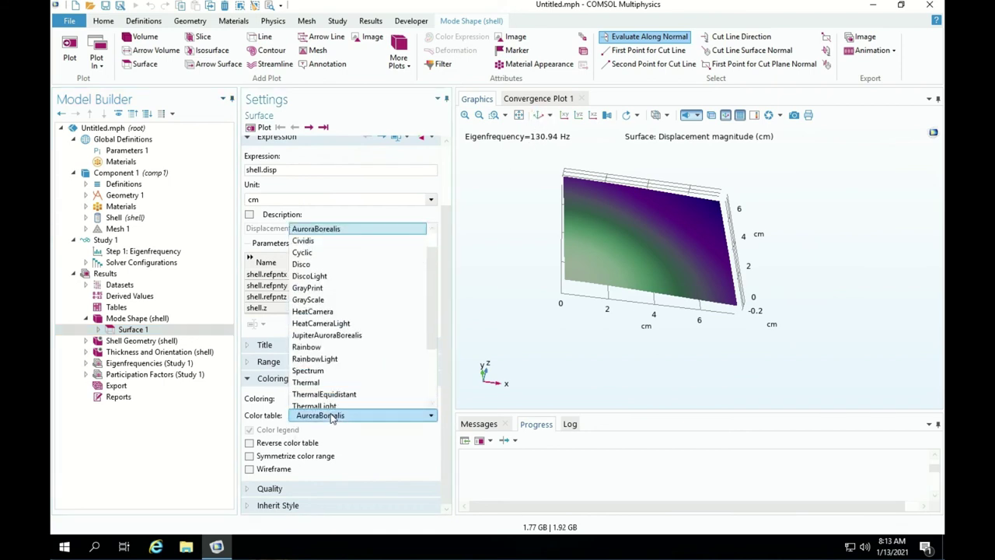
scroll(326, 334, down, 3)
click(314, 266)
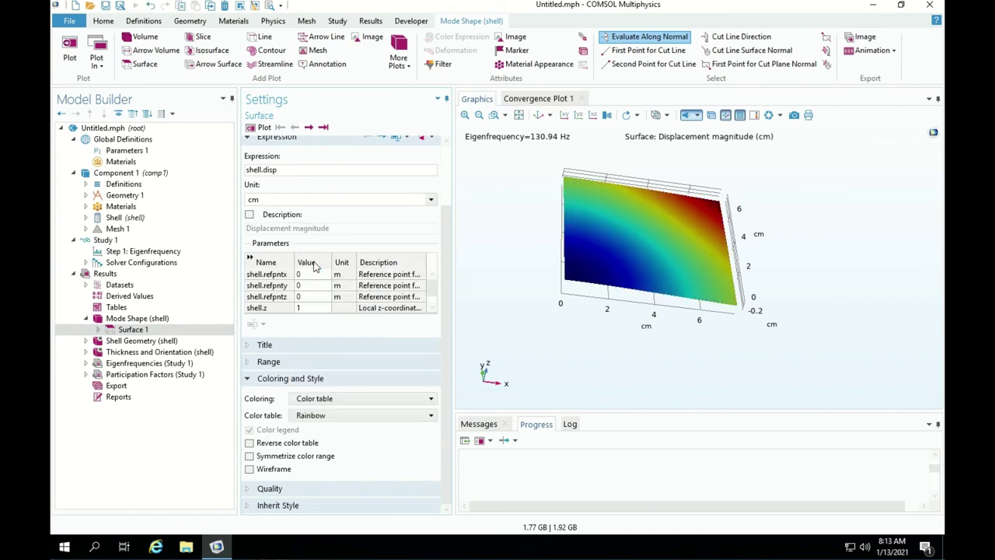
click(537, 116)
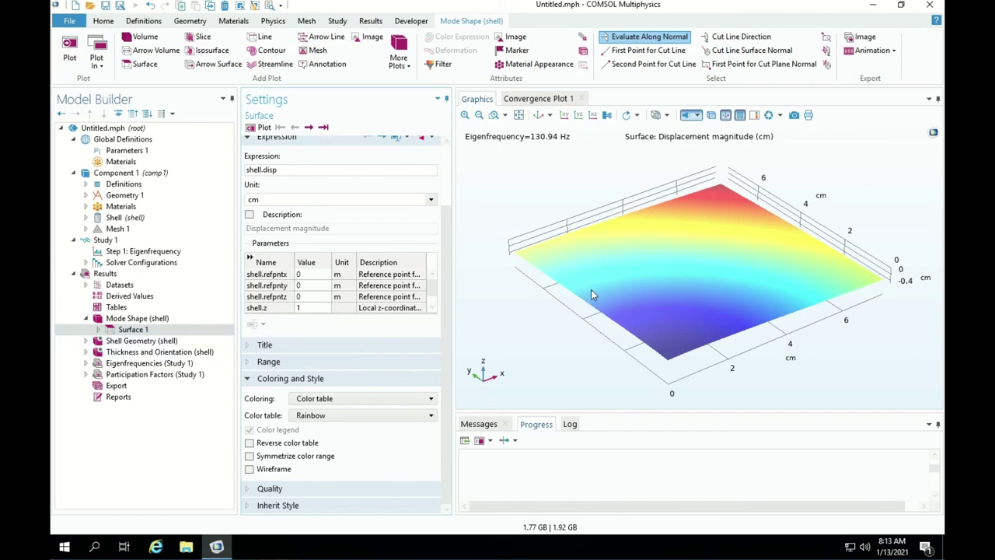
Plot the 216.26 Hz mode shape in Mode Shape (shell) and view the plate from the xy direction.
click(139, 319)
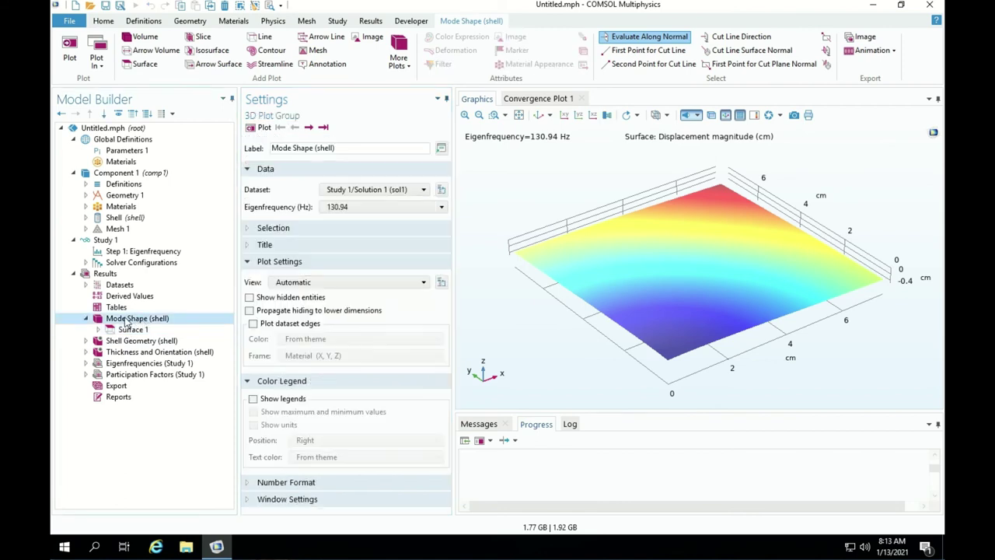
click(358, 209)
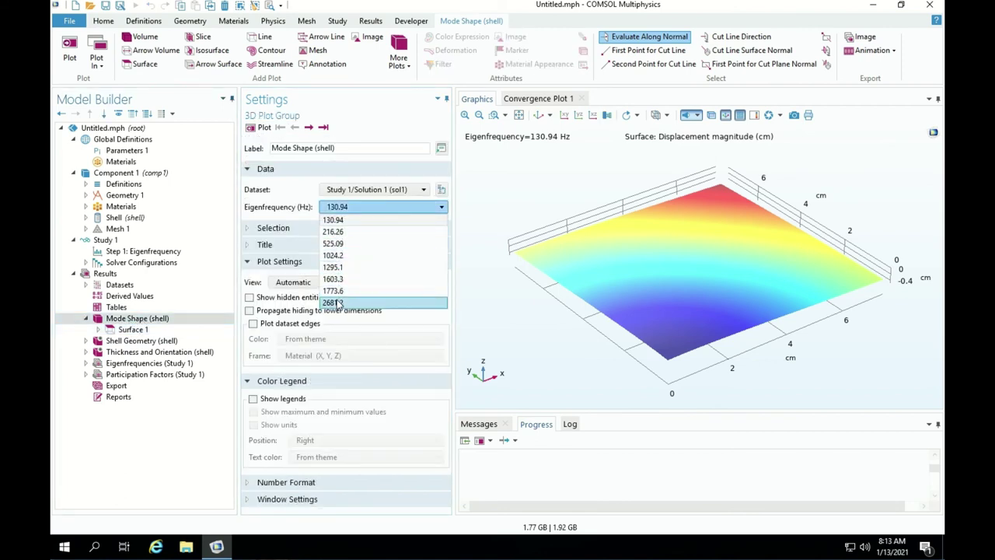
click(340, 231)
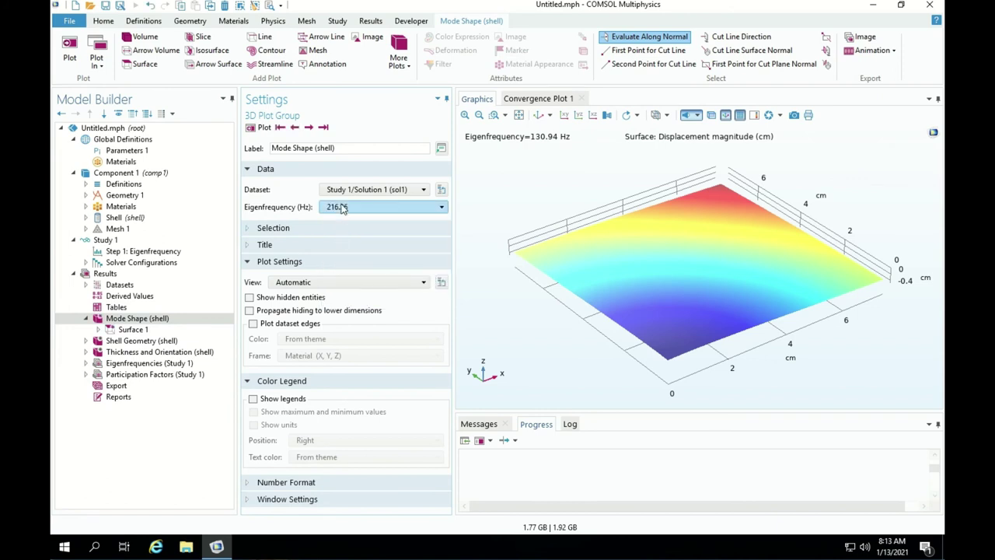
click(381, 207)
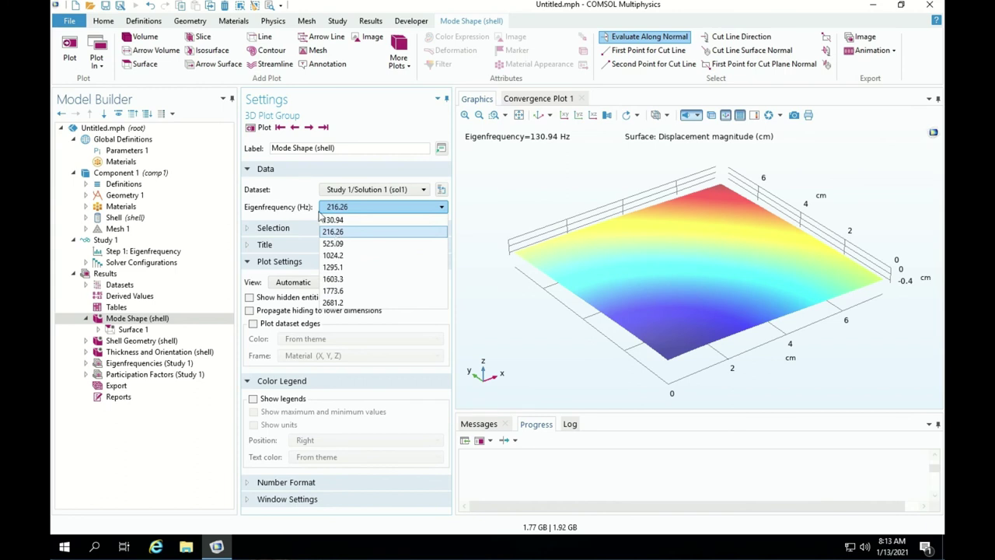
click(261, 128)
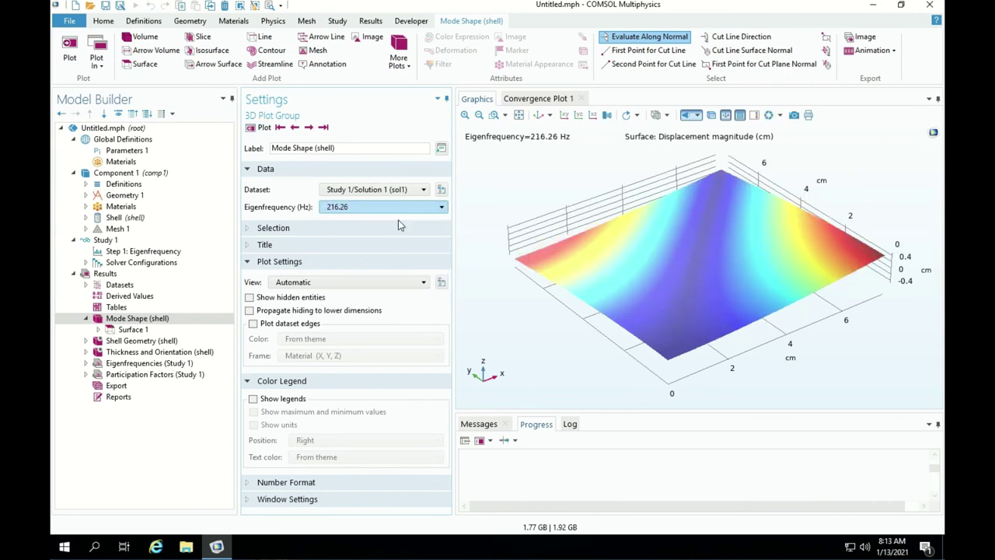
click(563, 115)
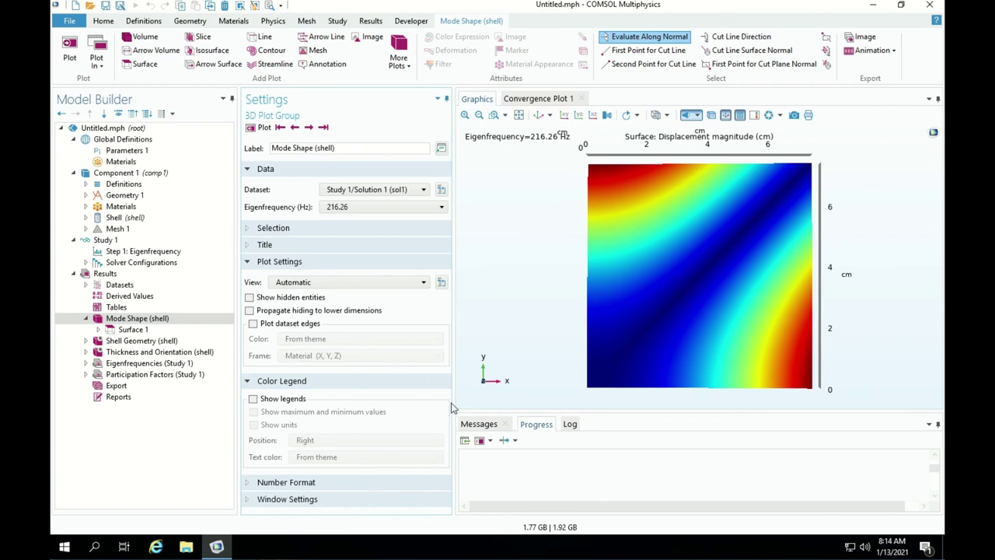
Plot the 525.09, 1024.2 and 1295.1 Hz modes in turn, then tilt the 1295.1 Hz view.
click(345, 208)
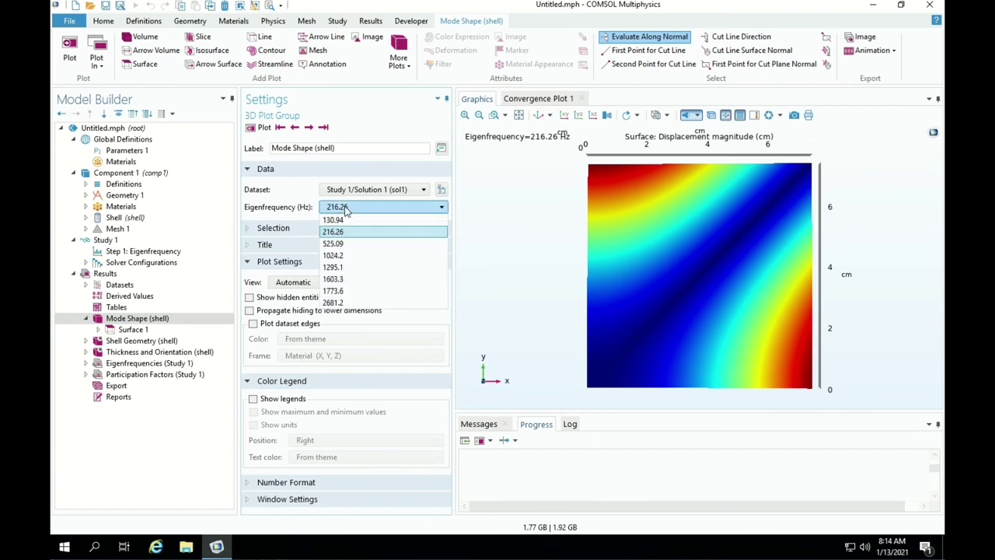
click(353, 244)
click(259, 129)
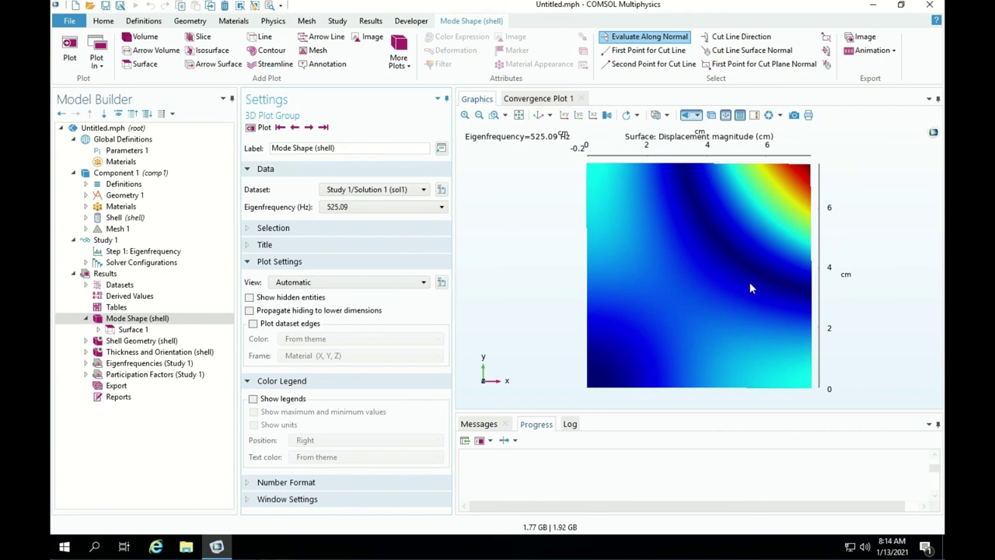
click(366, 207)
click(340, 257)
click(264, 128)
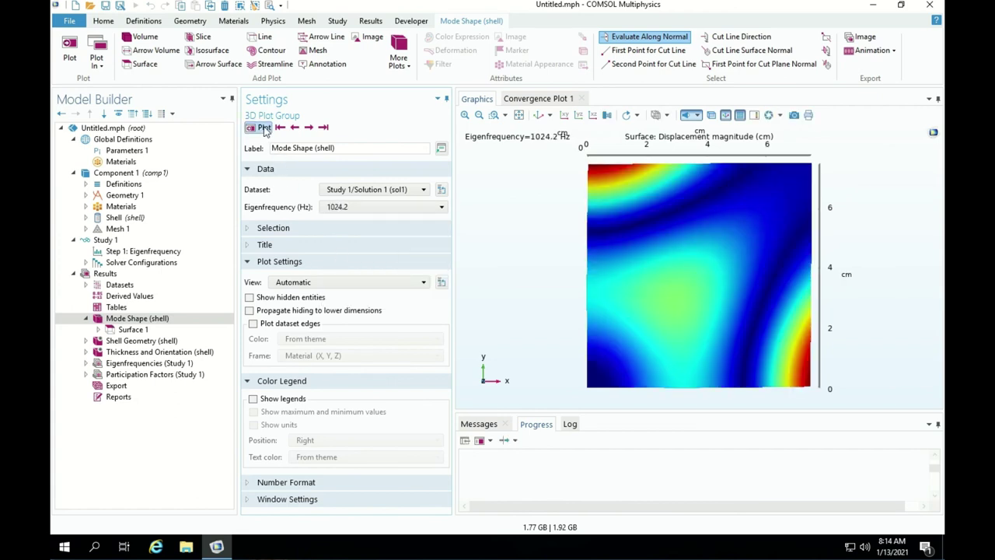
click(376, 207)
click(346, 269)
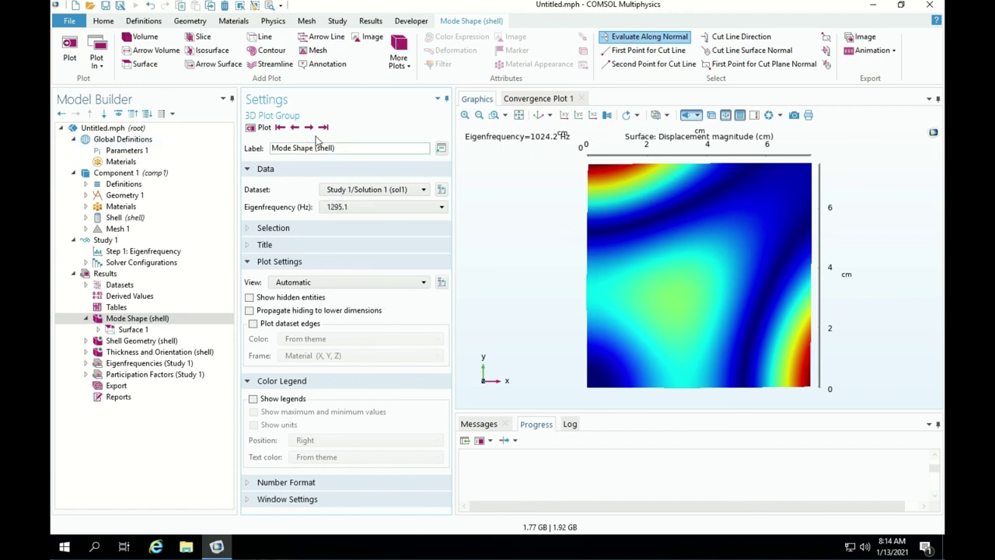
click(251, 129)
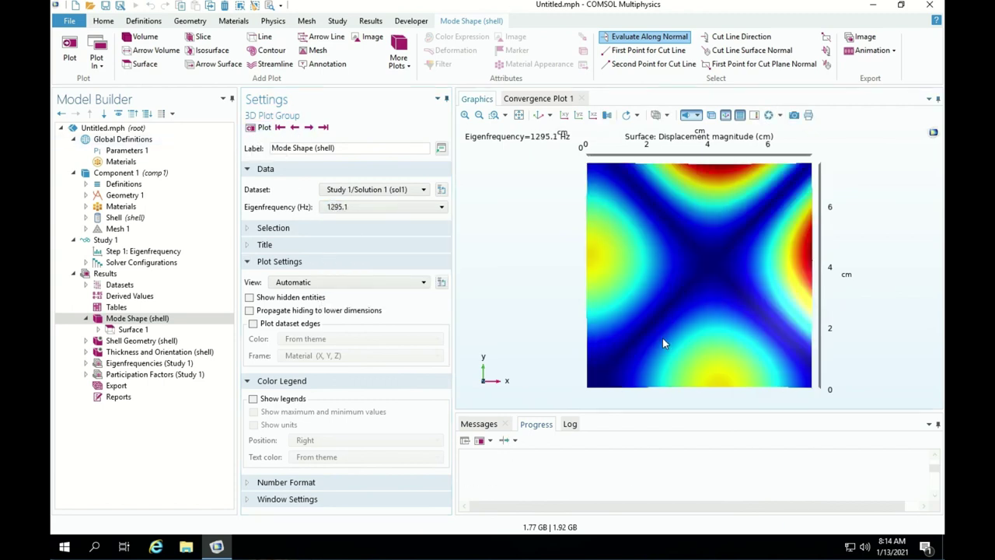
drag(662, 339, 669, 274)
Return to the default view, then plot the 1603.3 Hz and 1773.6 Hz mode shapes.
click(536, 116)
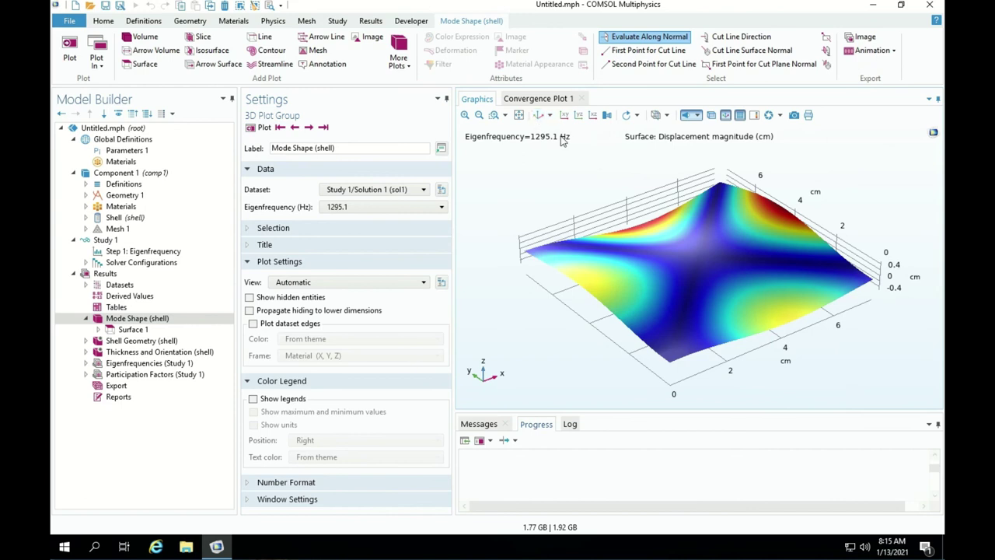
click(341, 208)
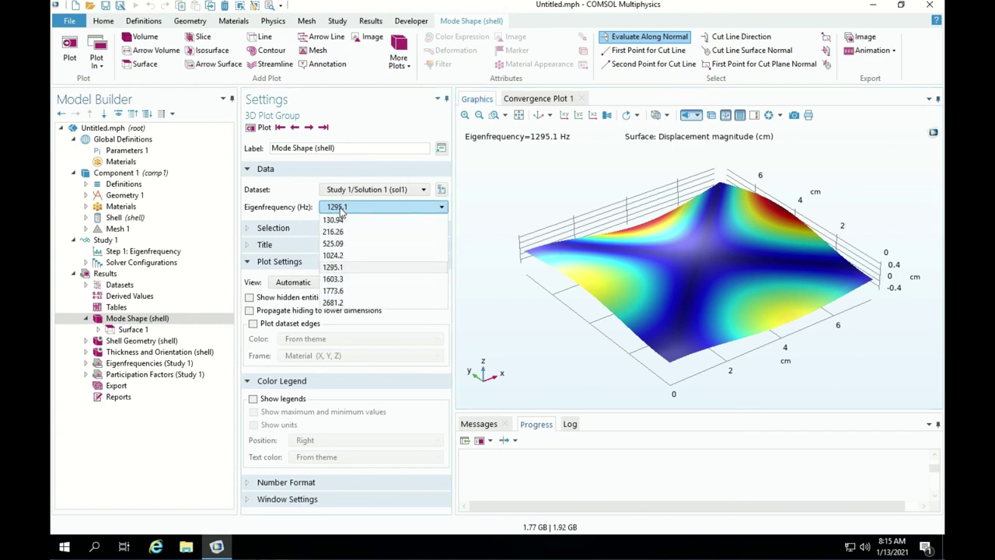
click(793, 261)
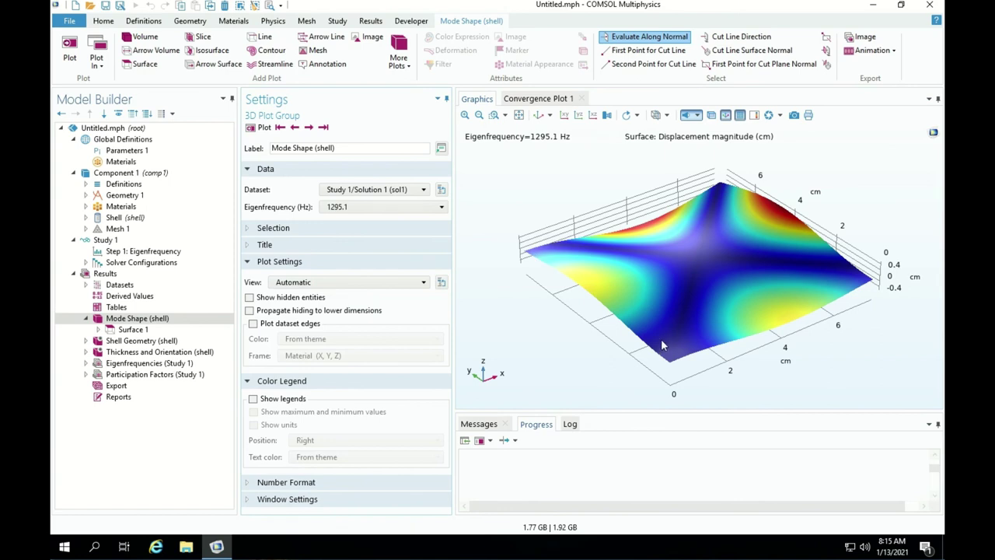
click(370, 206)
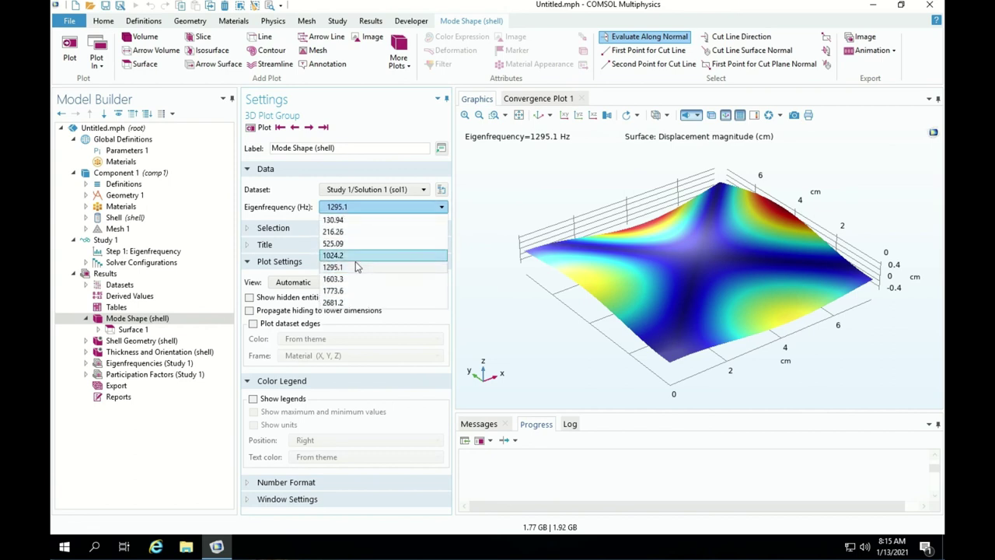
click(338, 283)
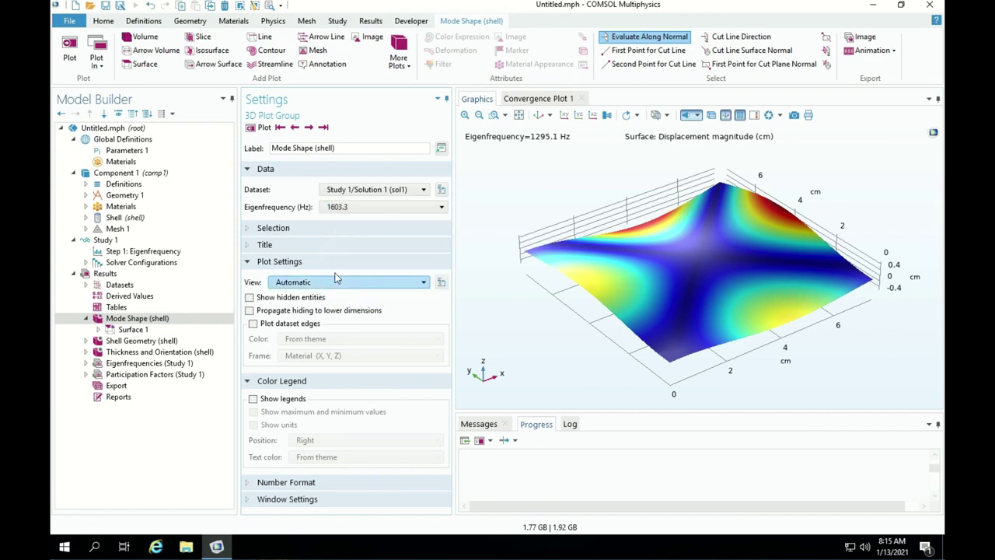
click(260, 129)
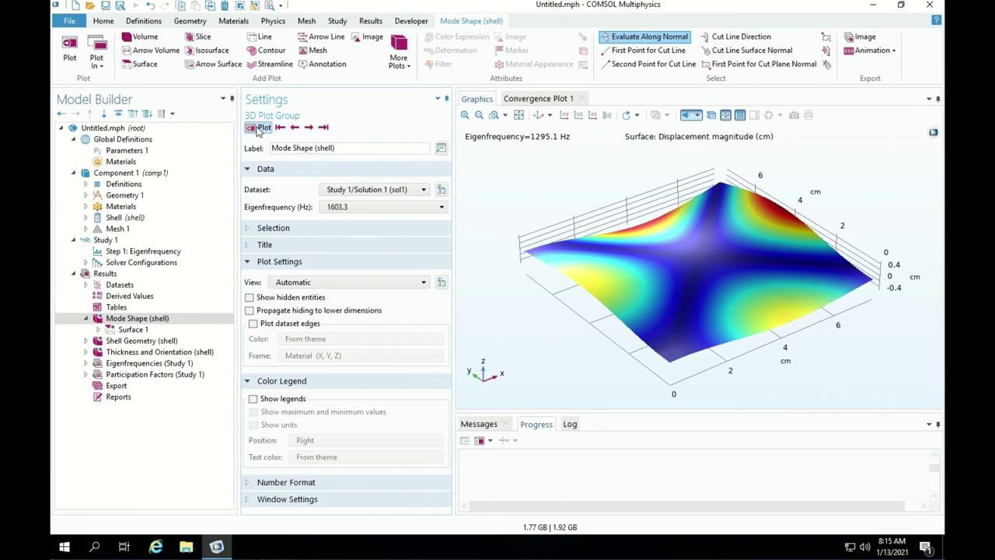
click(365, 208)
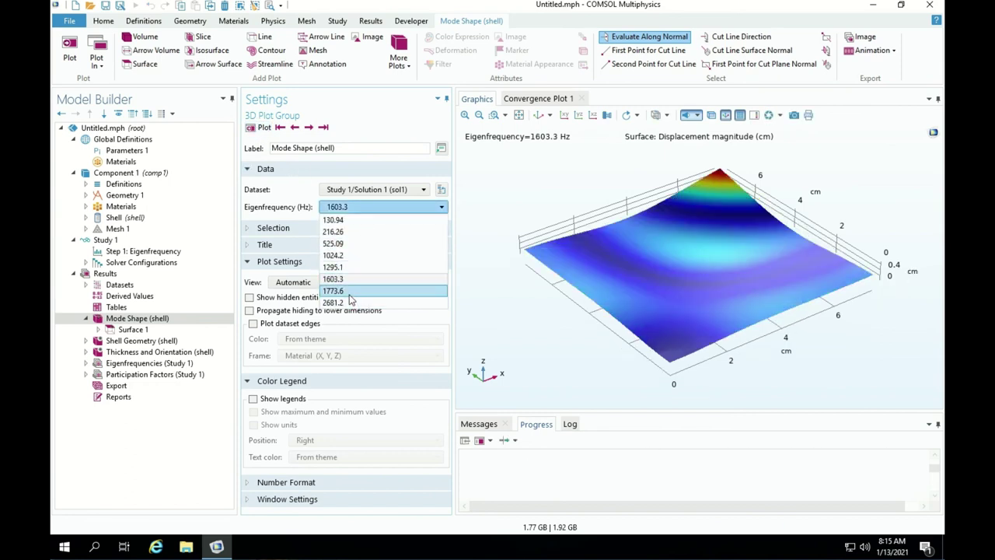
click(350, 290)
click(261, 128)
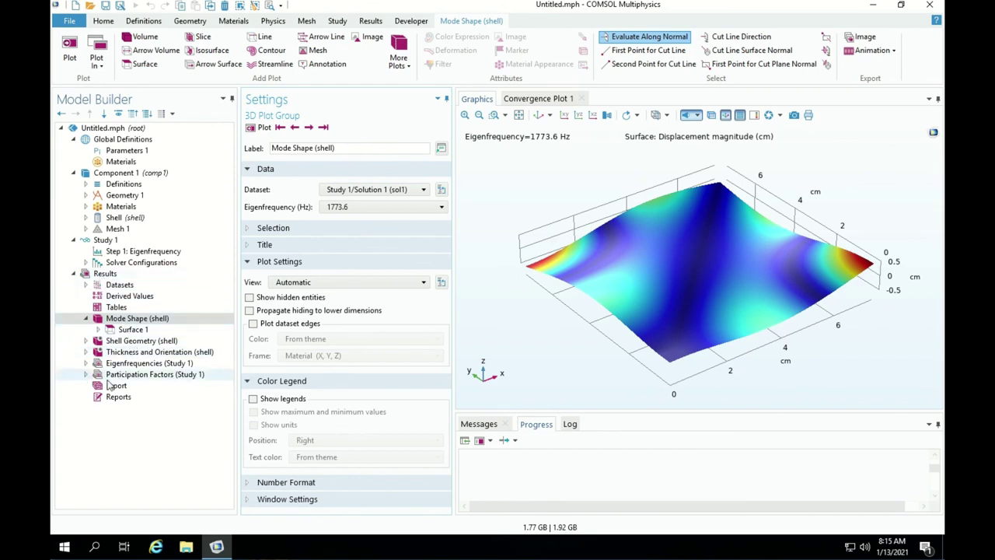
Show the Eigenfrequencies (Study 1) table of modes 130.94 to 2681.2 Hz and enlarge its window.
click(131, 364)
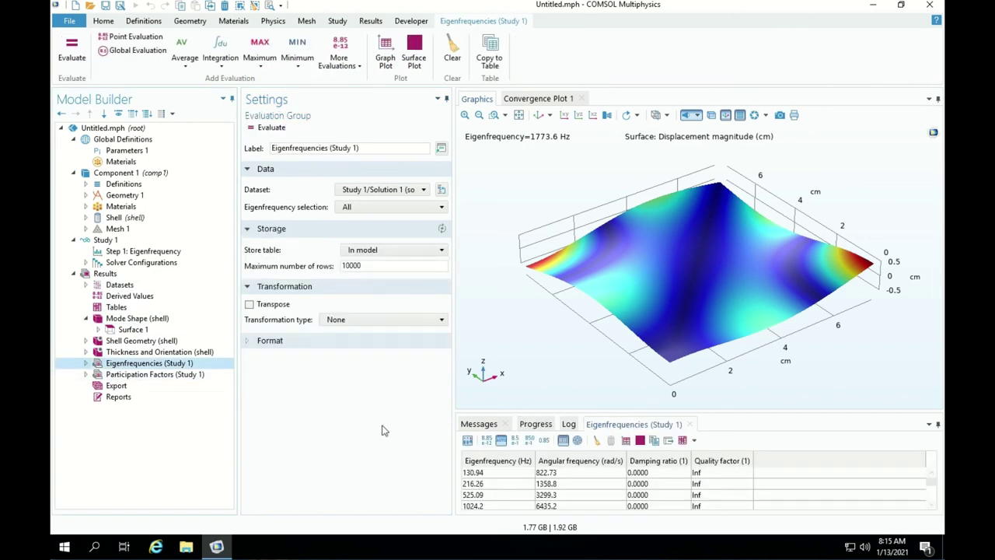
drag(752, 412, 739, 339)
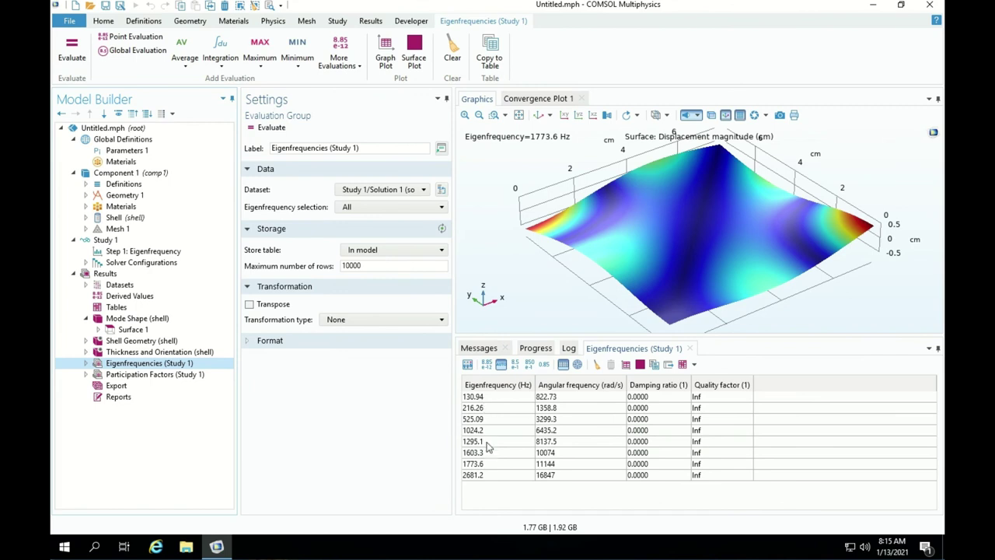